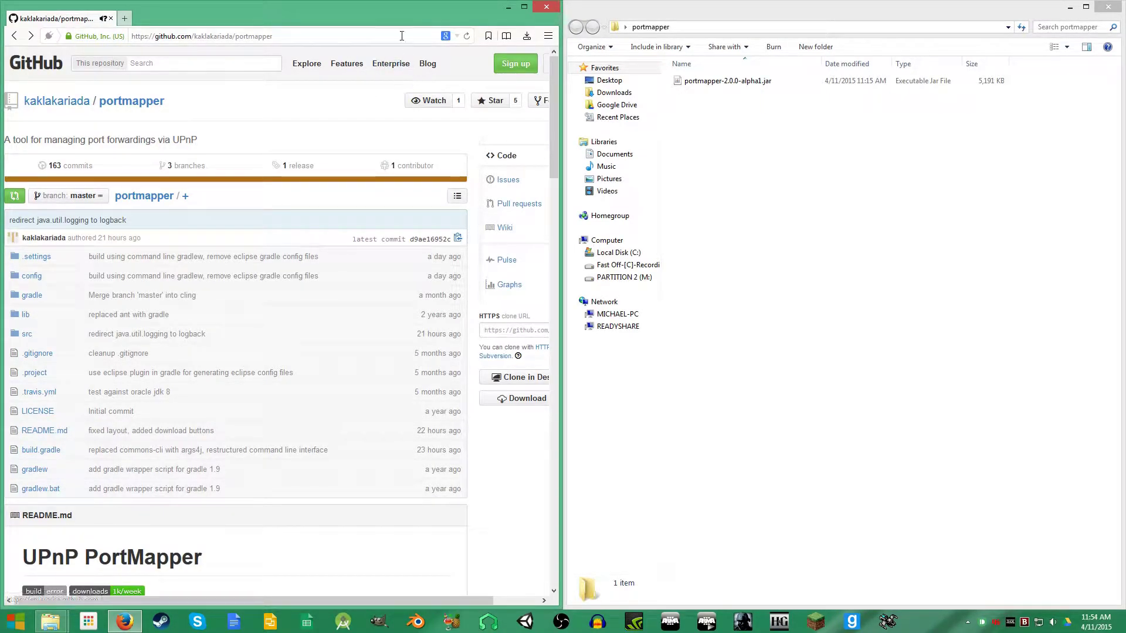
Return to the GitHub portmapper repository page and reload it.
left_click(595, 17)
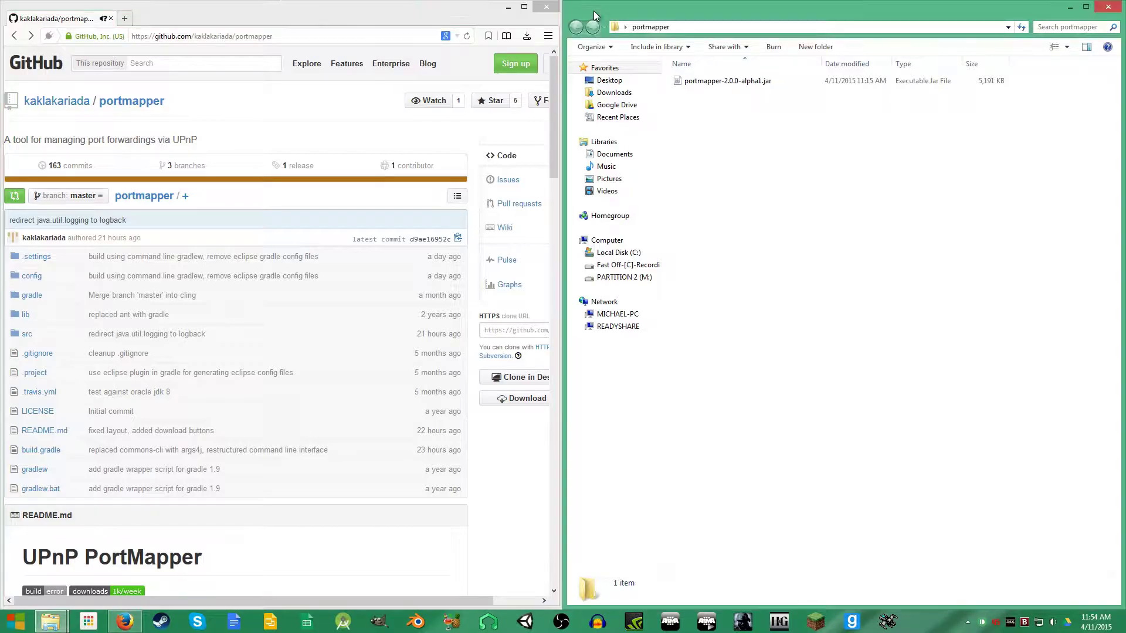
left_click(448, 14)
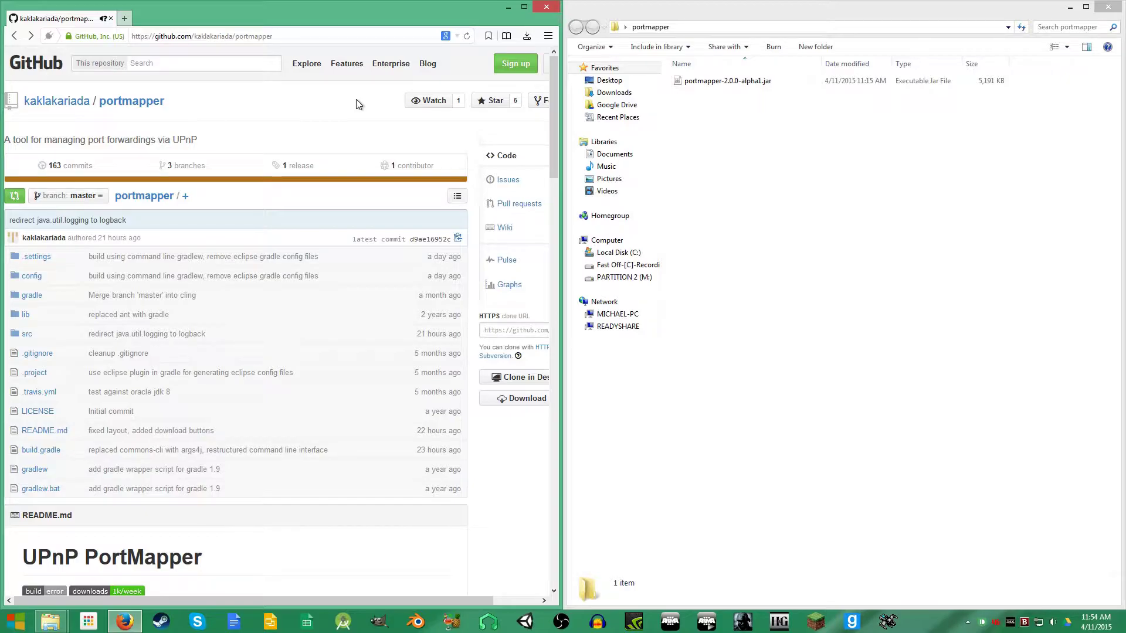
left_click(302, 38)
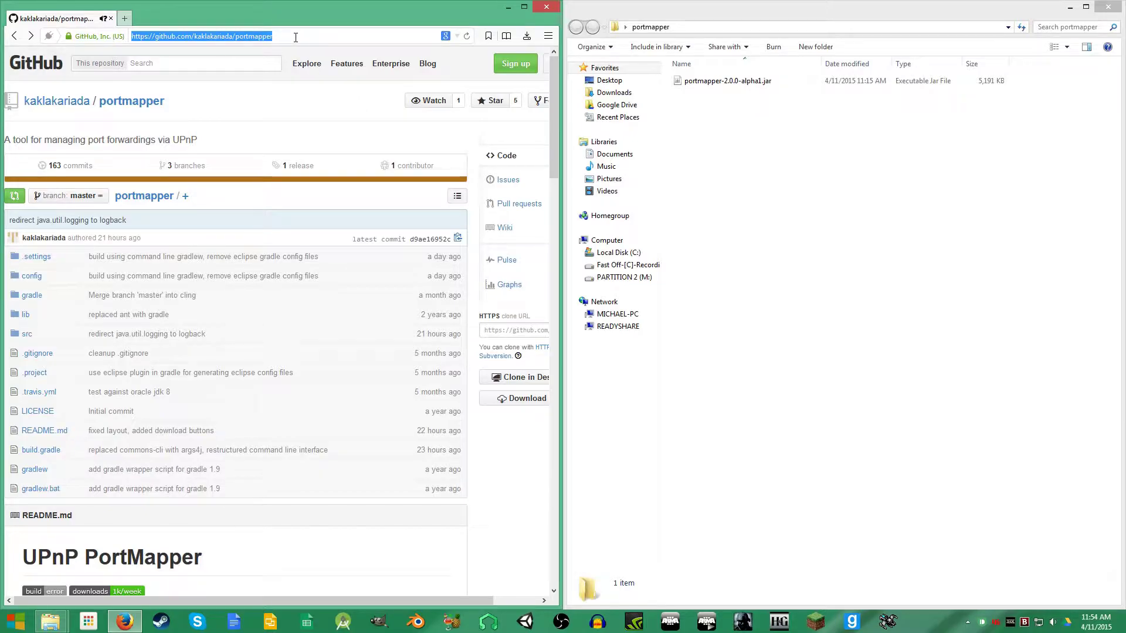
key("Return")
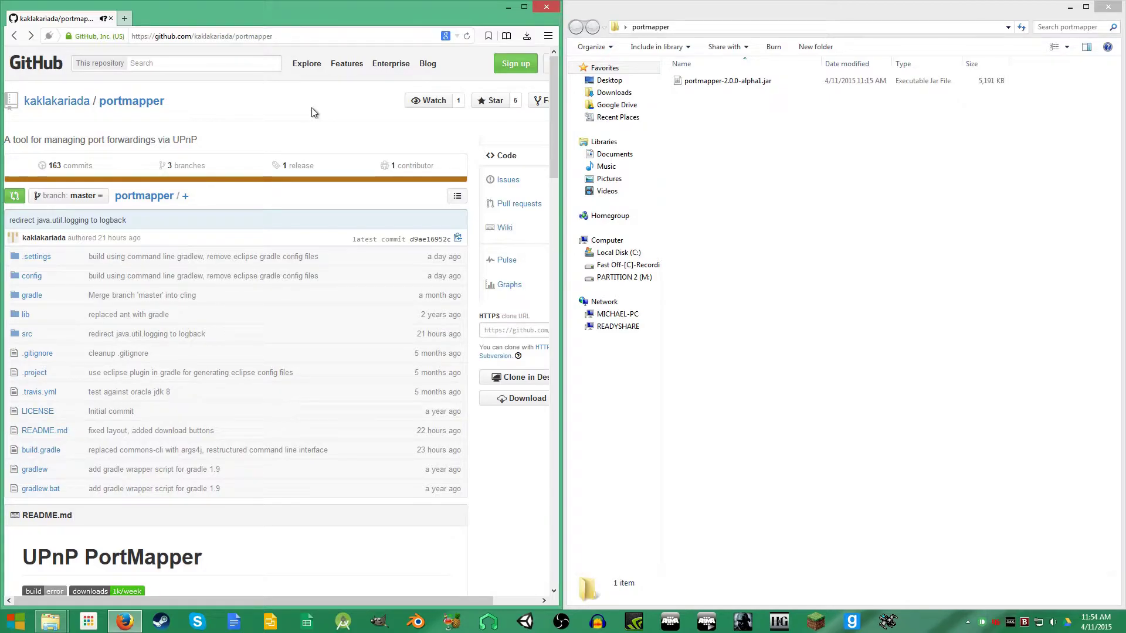
Scroll to the README's Download Now link, open the SourceForge page, then go back to GitHub.
scroll(279, 143, "down", 3)
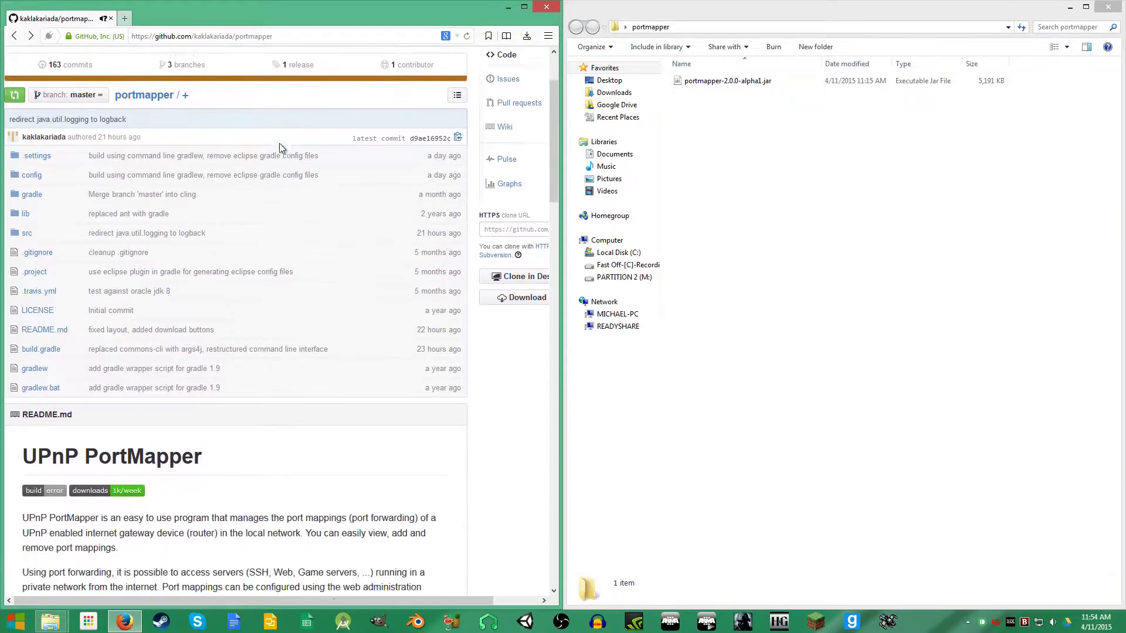
scroll(279, 143, "down", 5)
scroll(279, 143, "up", 8)
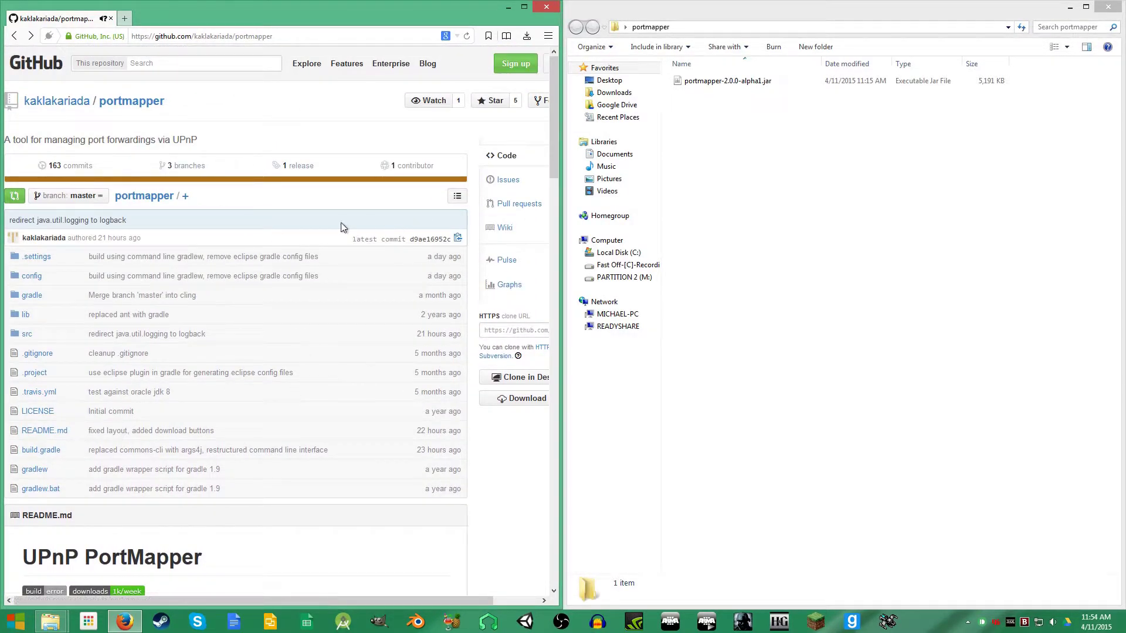
scroll(328, 317, "down", 8)
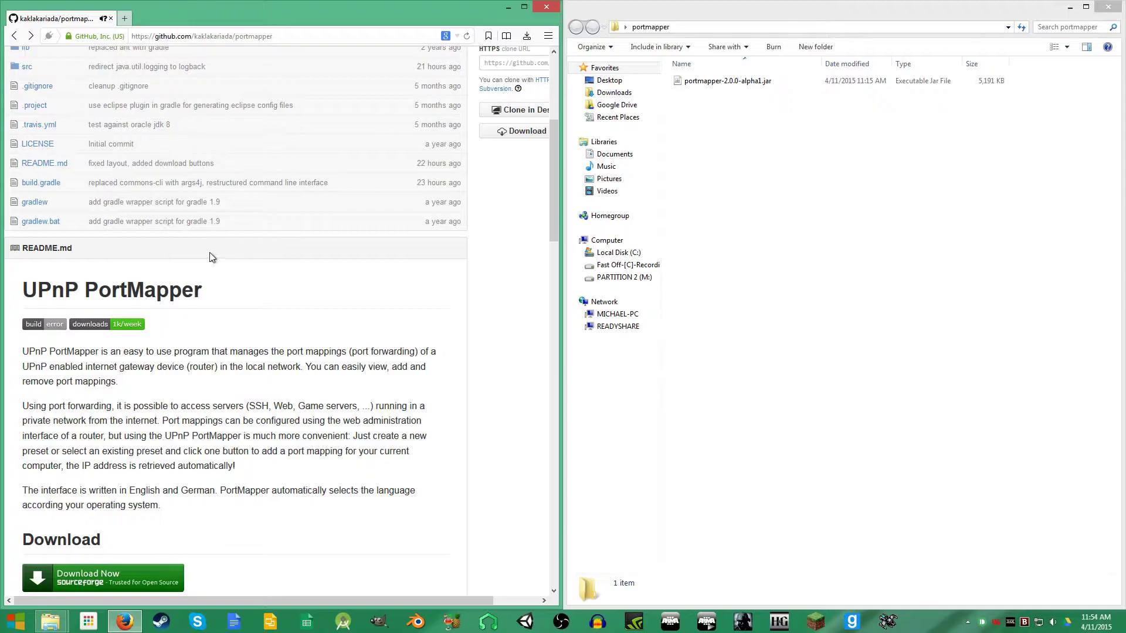
scroll(417, 237, "down", 5)
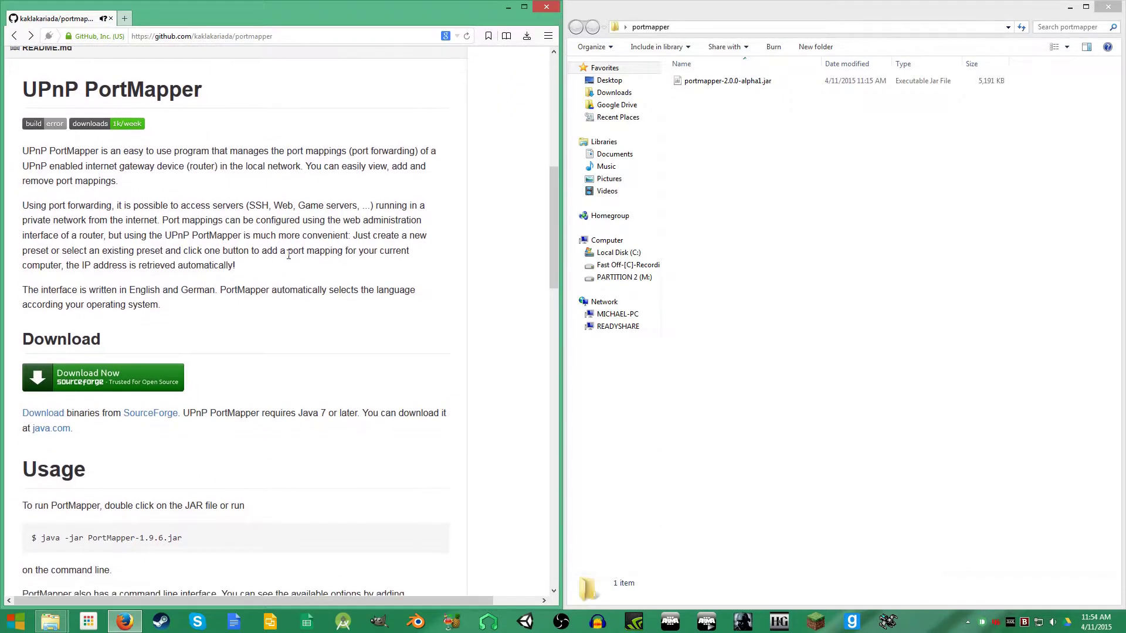
left_click(124, 387)
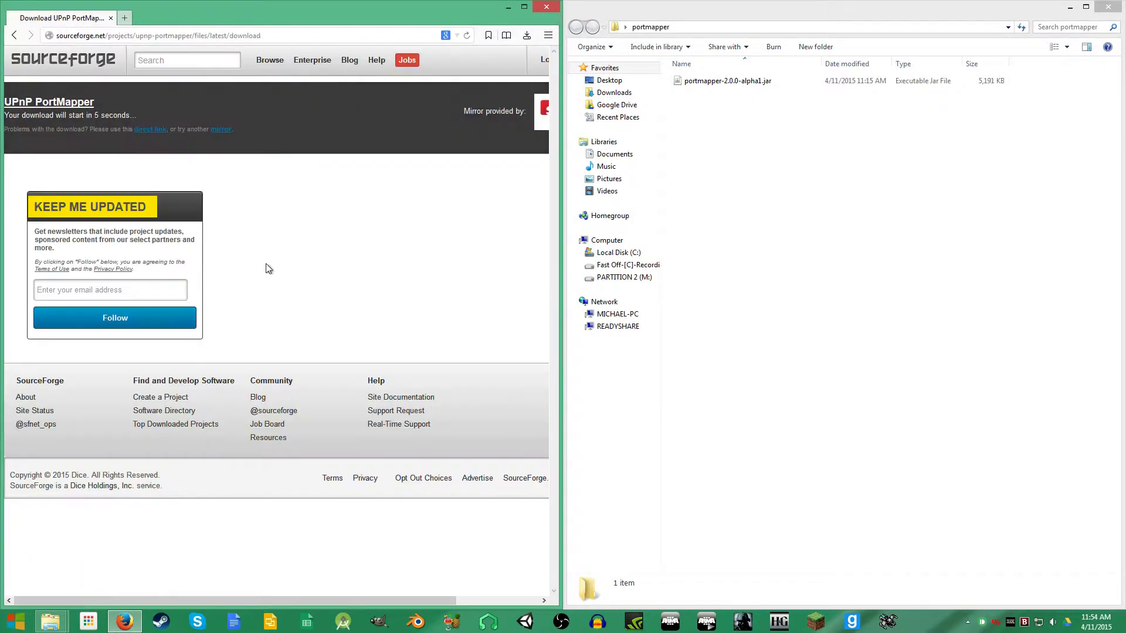
left_click(13, 37)
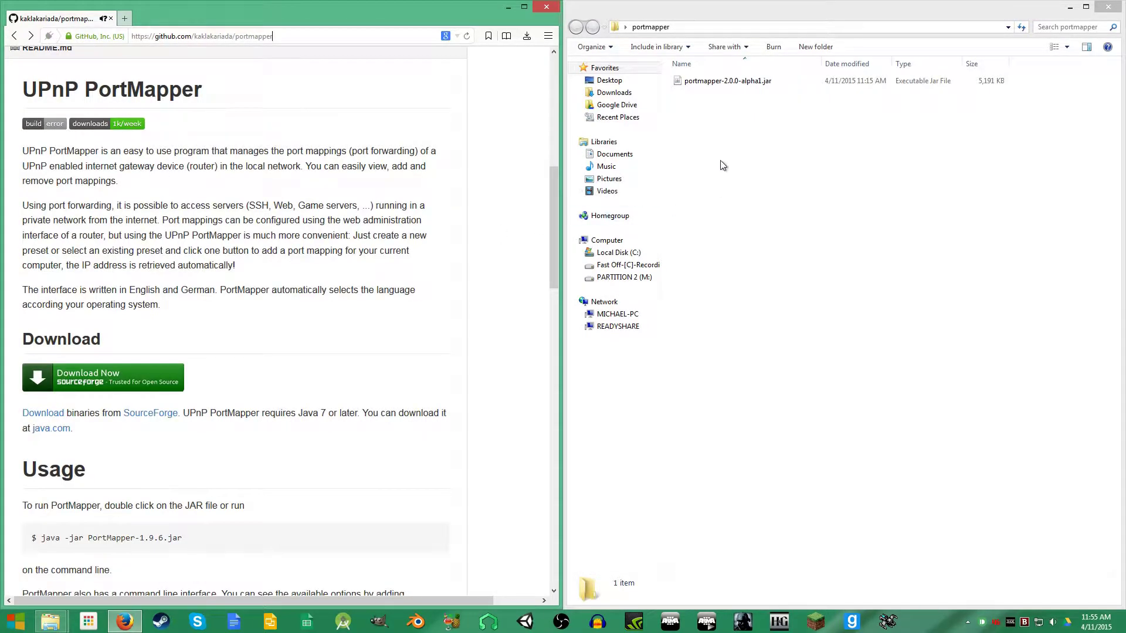
Run portmapper-2.0.0-alpha1.jar from the portmapper folder.
left_click(722, 166)
left_click(720, 83)
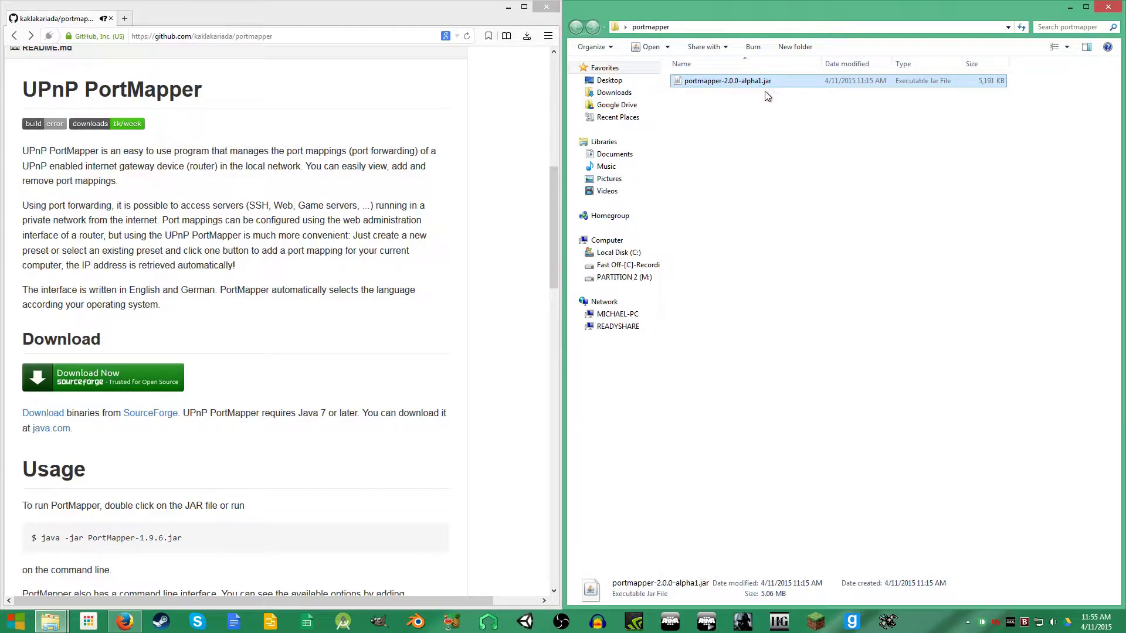
left_click(709, 106)
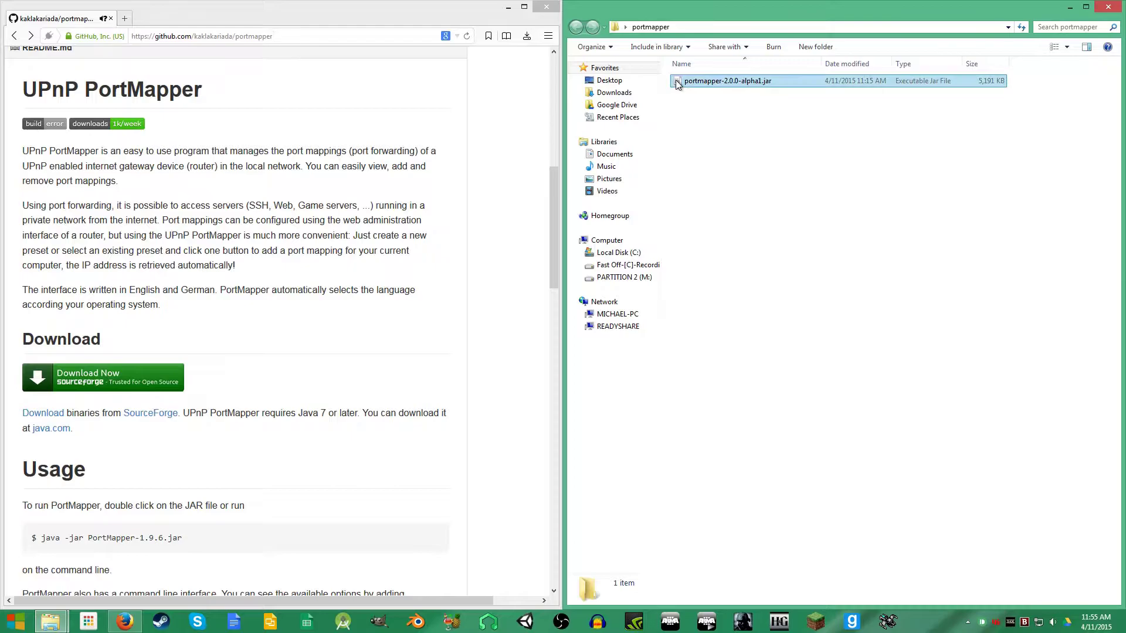
double_click(676, 80)
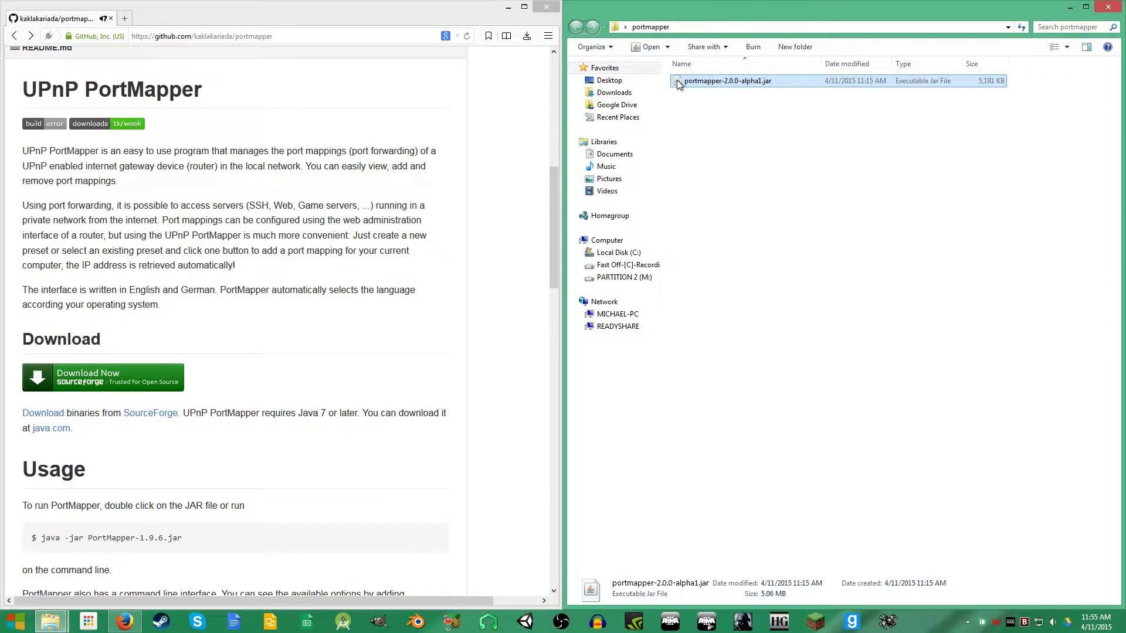
Move the PortMapper 2.0.0-alpha1 window toward the left of the screen.
left_click_drag(669, 68, 607, 63)
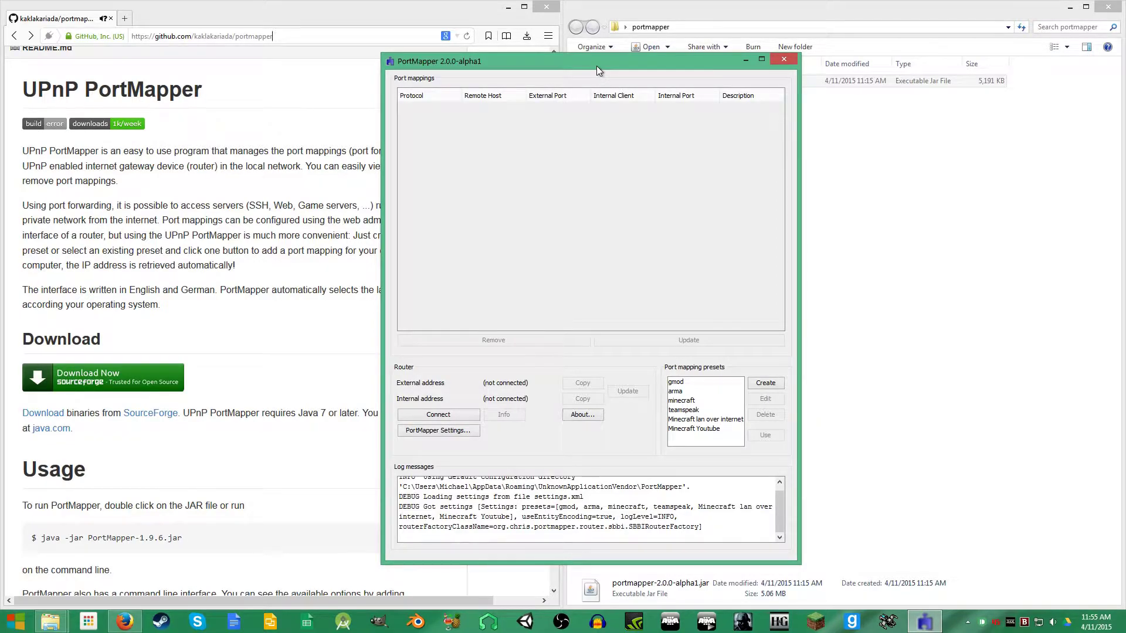
left_click_drag(596, 65, 617, 59)
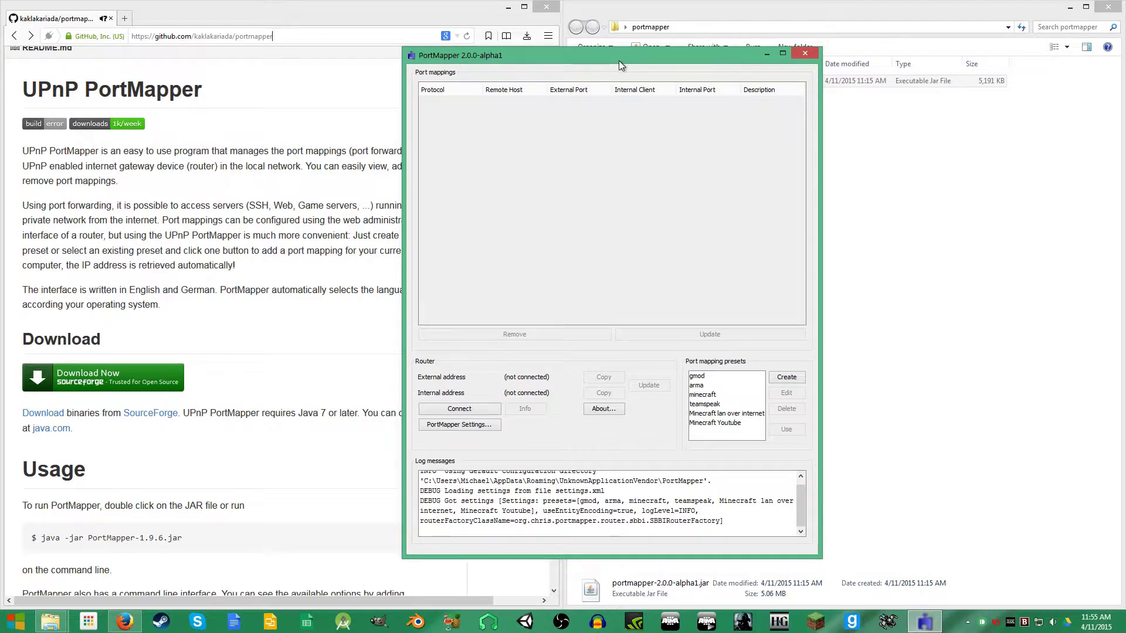
left_click_drag(618, 61, 605, 61)
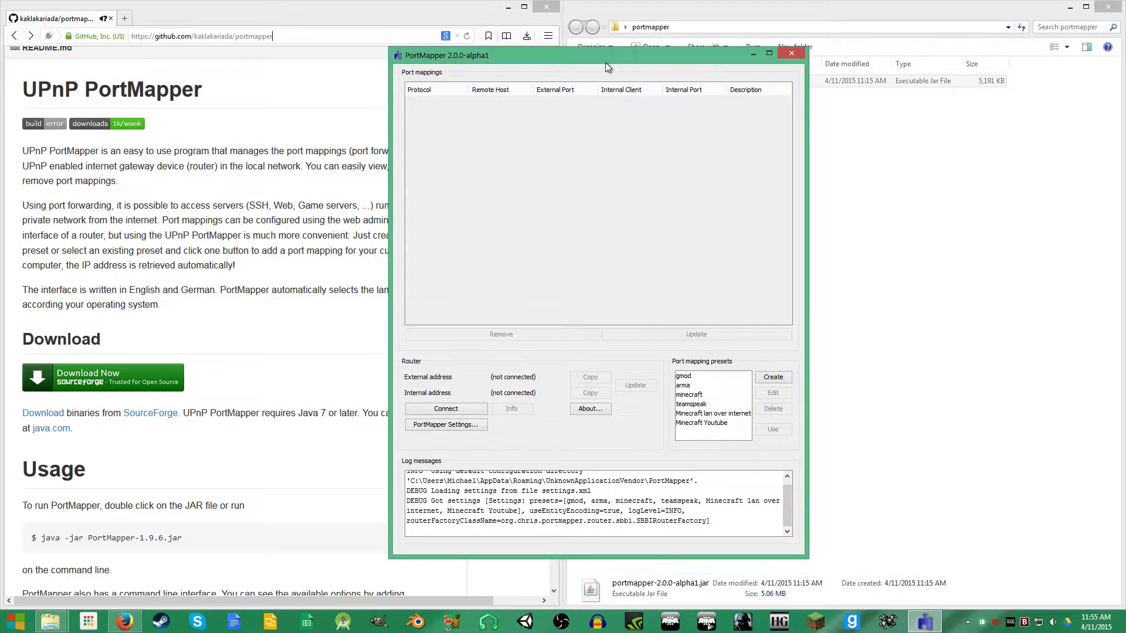
left_click_drag(605, 62, 575, 64)
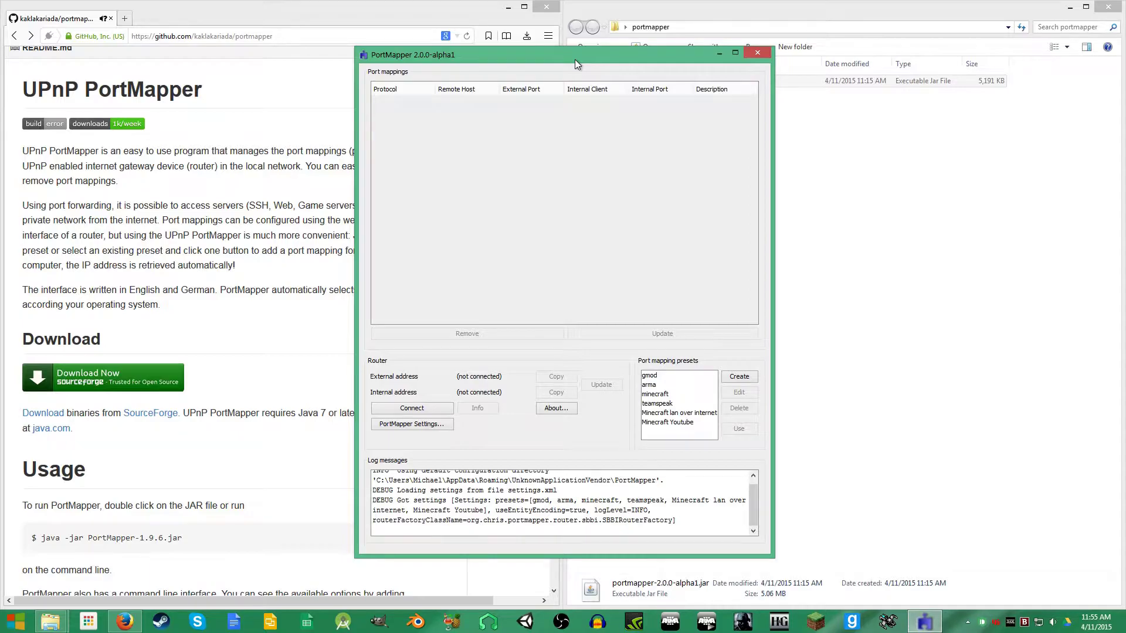
left_click_drag(575, 59, 517, 57)
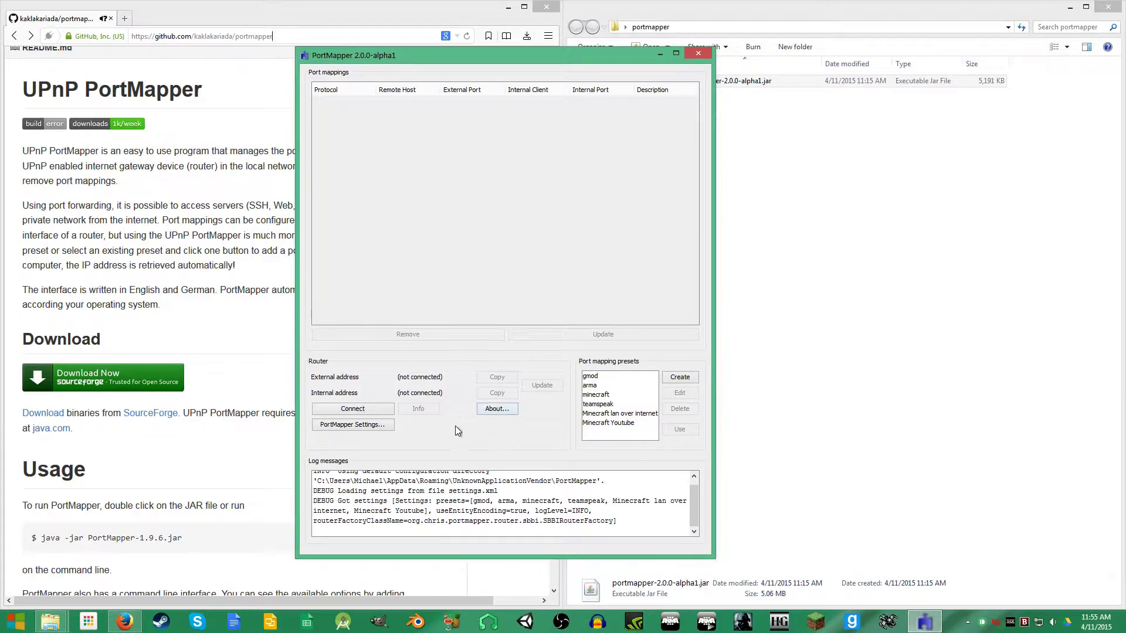
Connect to the router and check the WNDR3700 model name in the log.
left_click(383, 409)
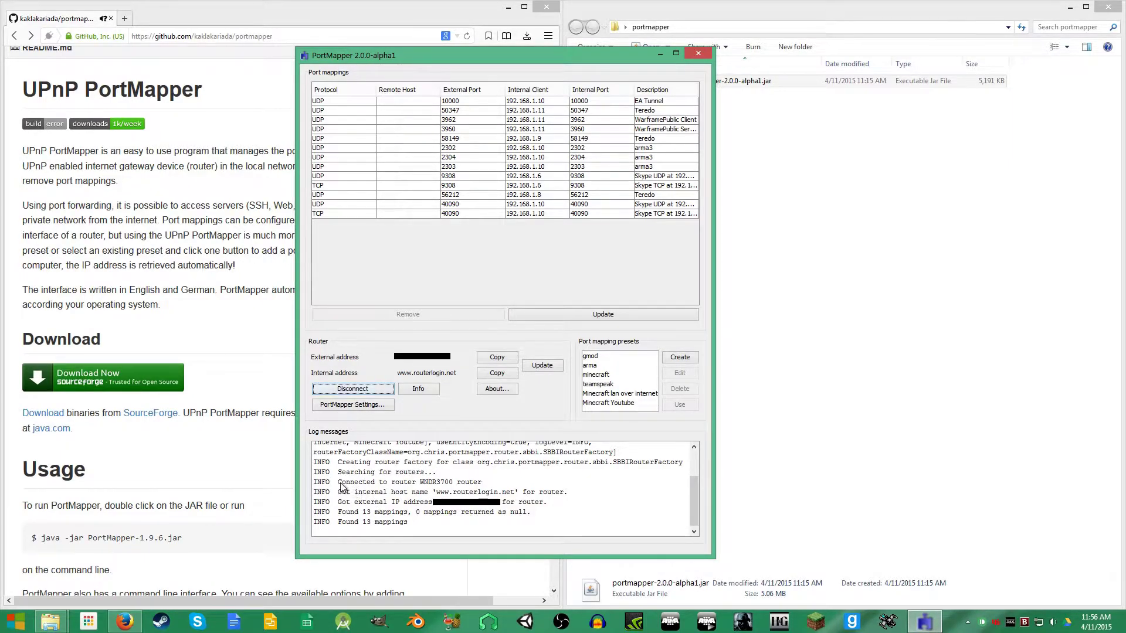
left_click_drag(418, 484, 450, 485)
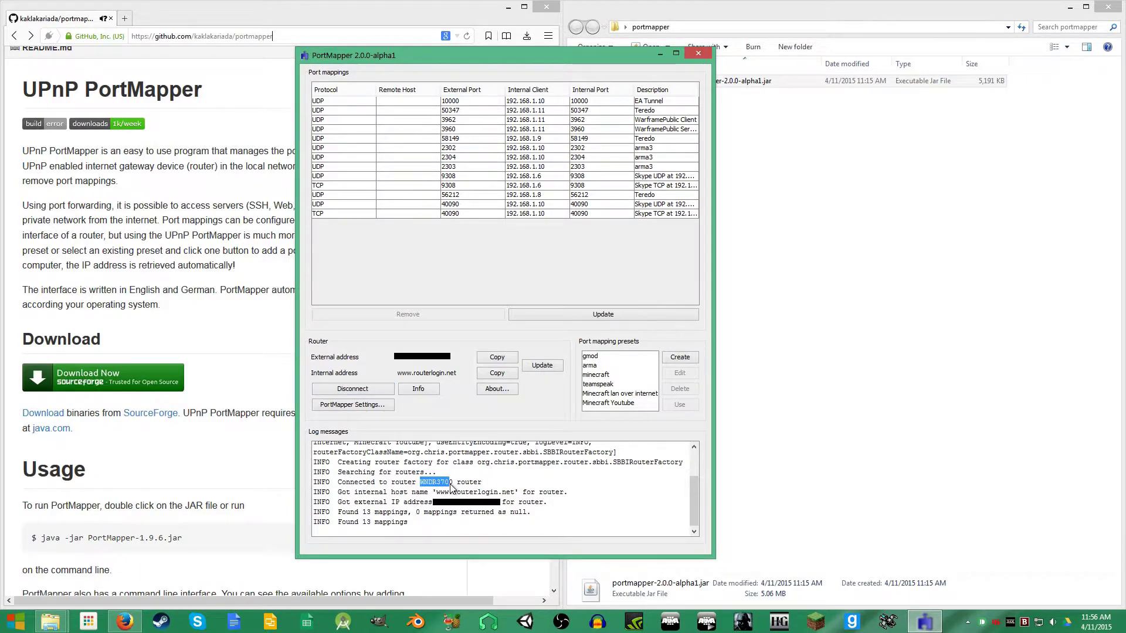
left_click(472, 483)
left_click(551, 215)
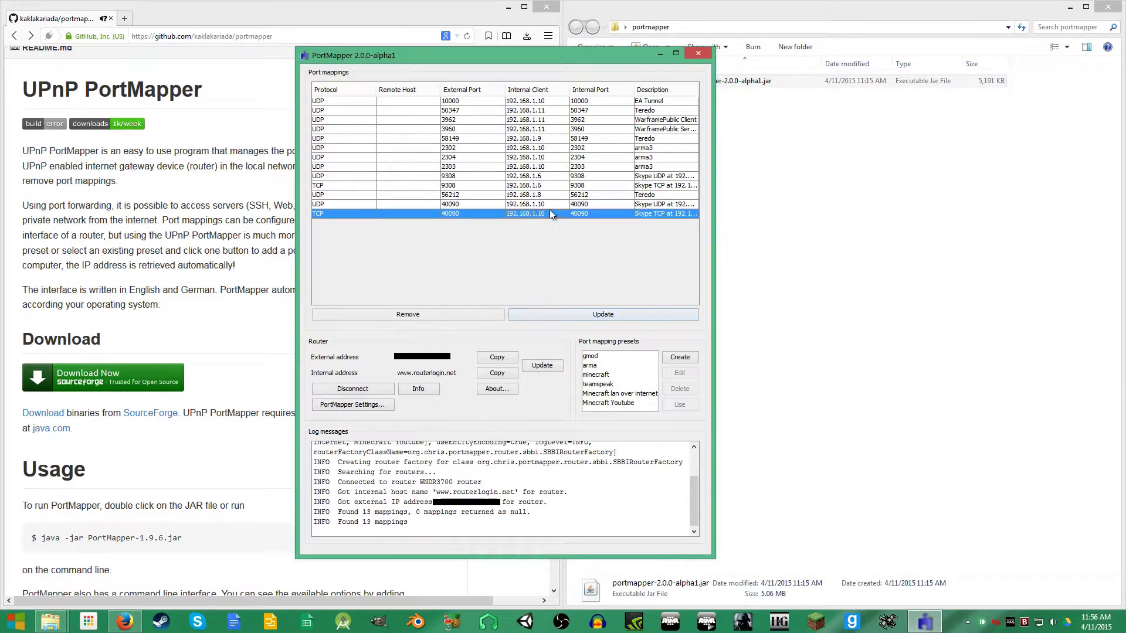
key("Up")
key("Up")
key("Up")
key("Up")
key("Up")
key("Up")
key("Up")
key("Up")
key("Up")
key("Up")
key("Up")
key("Up")
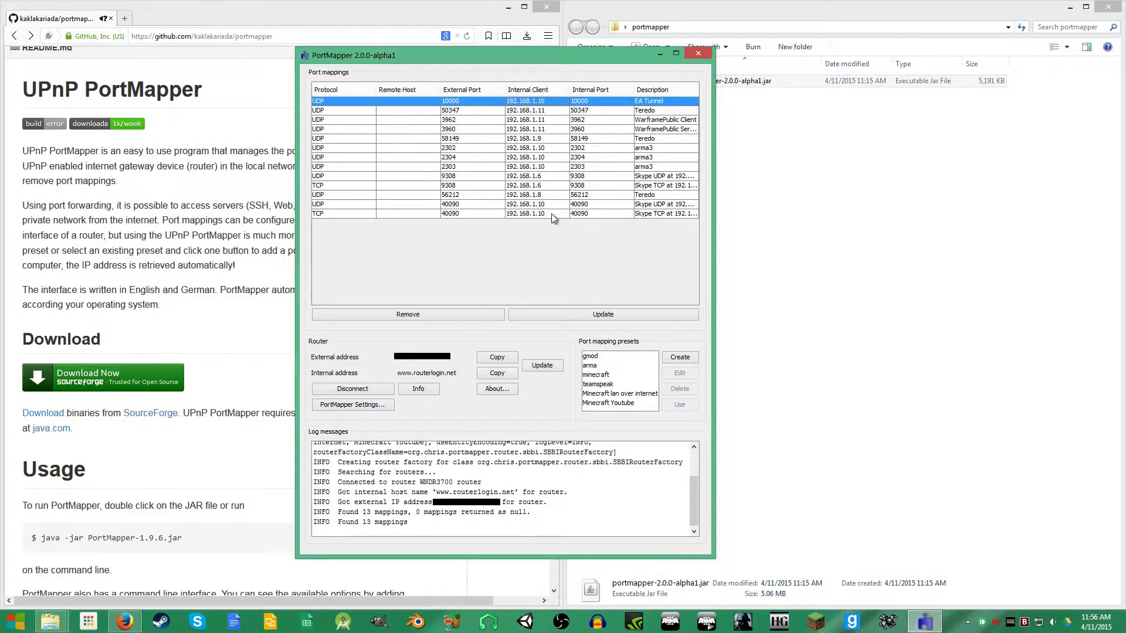
key("Down")
key("Down")
key("Down")
key("Down")
key("Down")
key("Down")
key("Down")
key("Down")
key("Down")
key("Down")
key("Down")
key("Down")
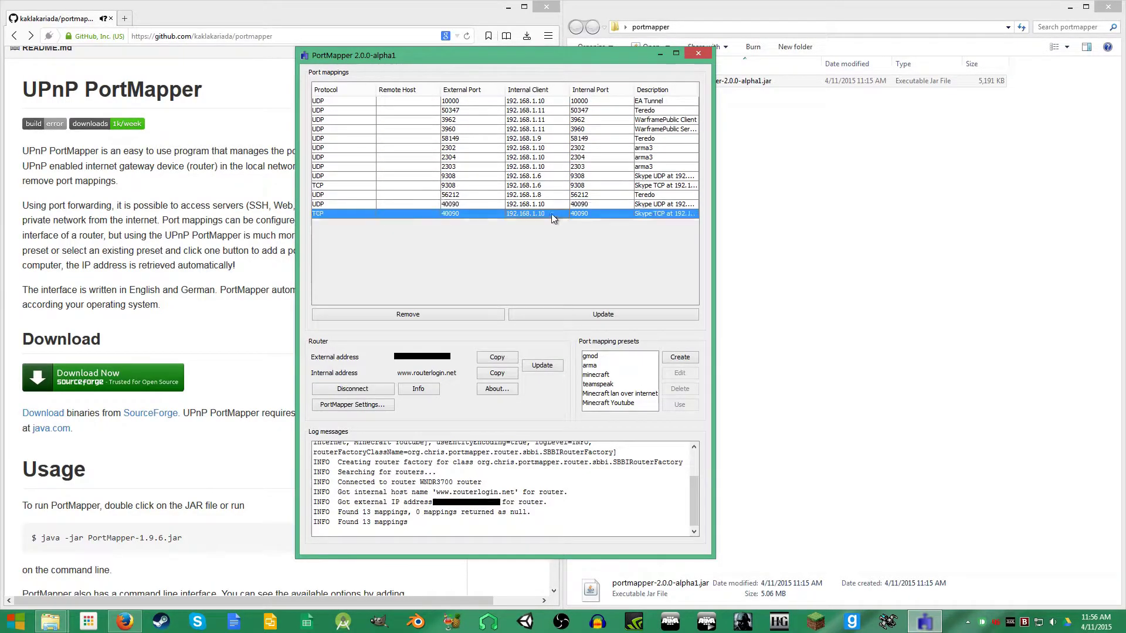
left_click(657, 196)
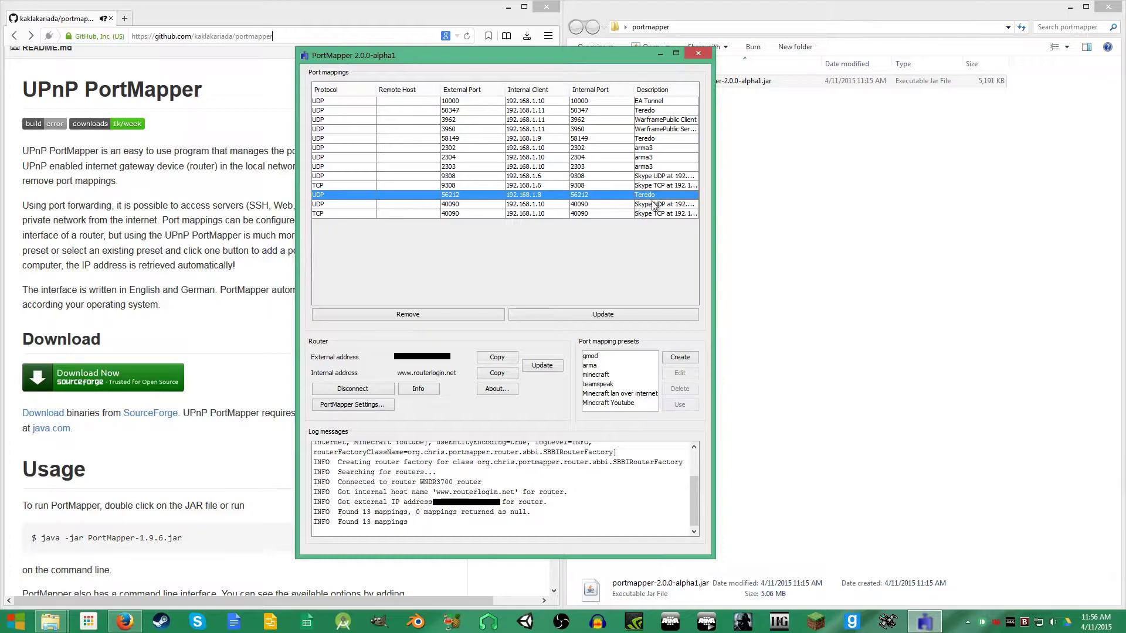
left_click(658, 140)
left_click(656, 110)
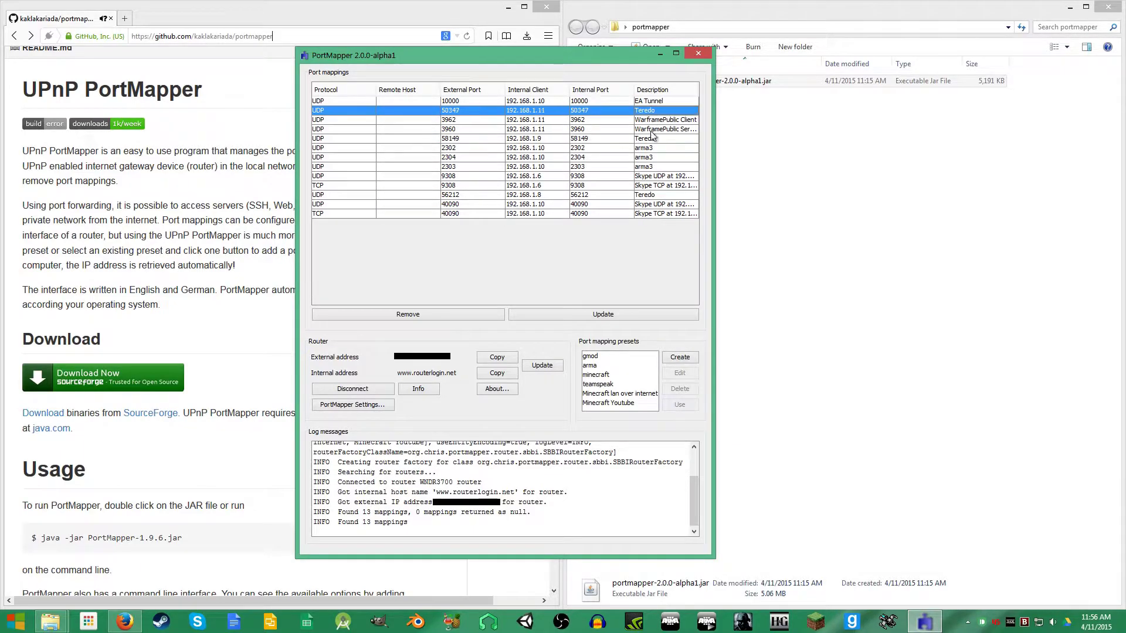
left_click(651, 139)
left_click(647, 196)
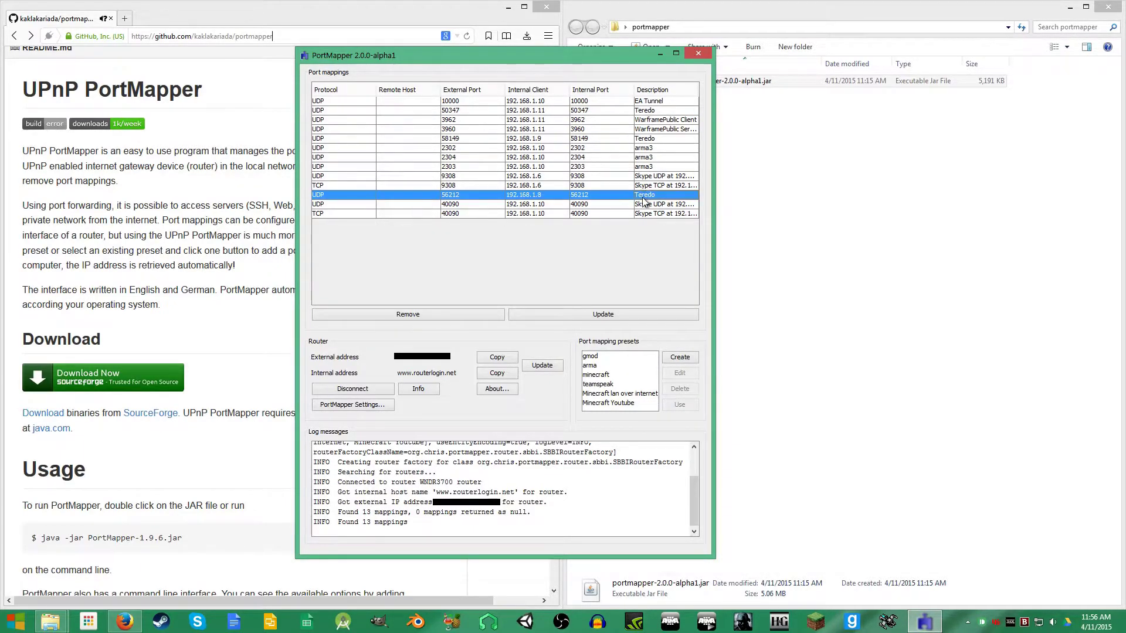
left_click(640, 141)
left_click(640, 112)
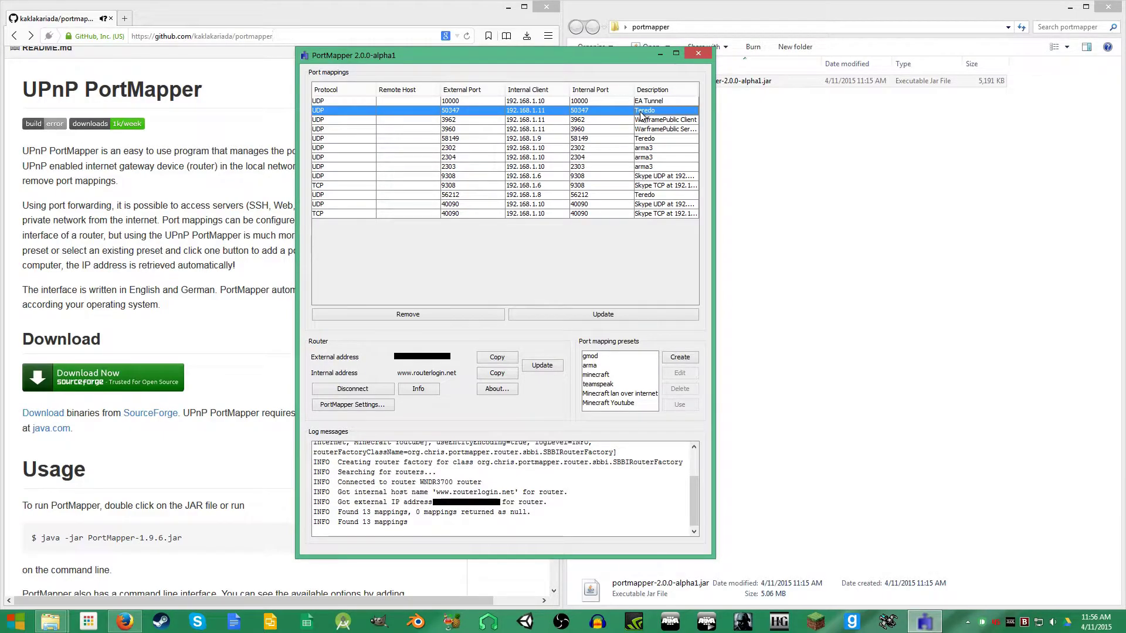
left_click(647, 141)
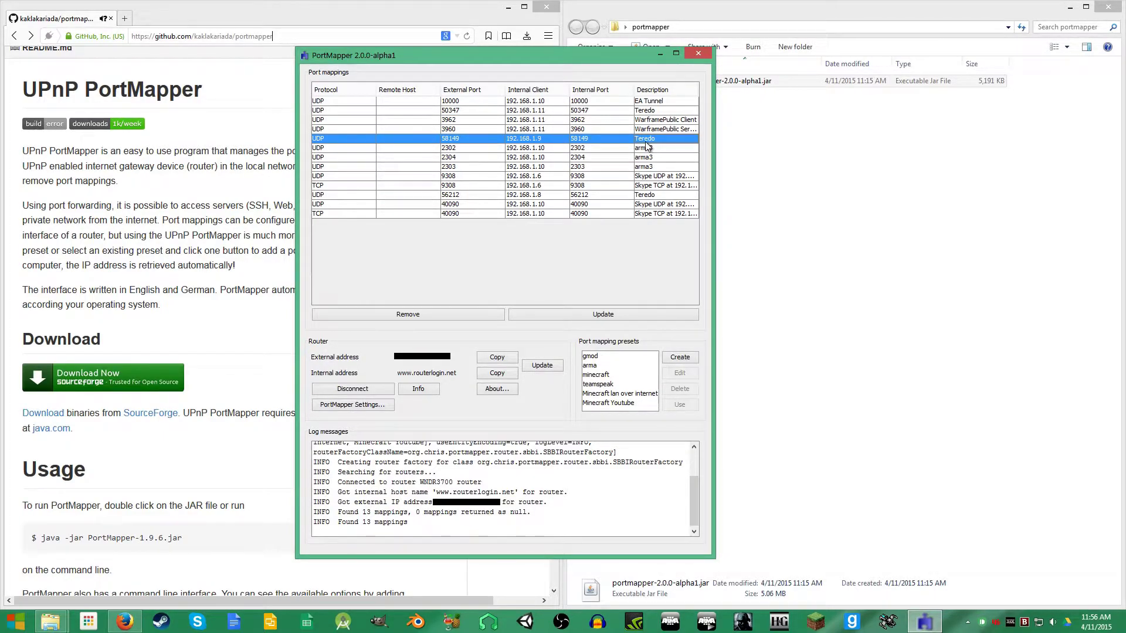
left_click(645, 196)
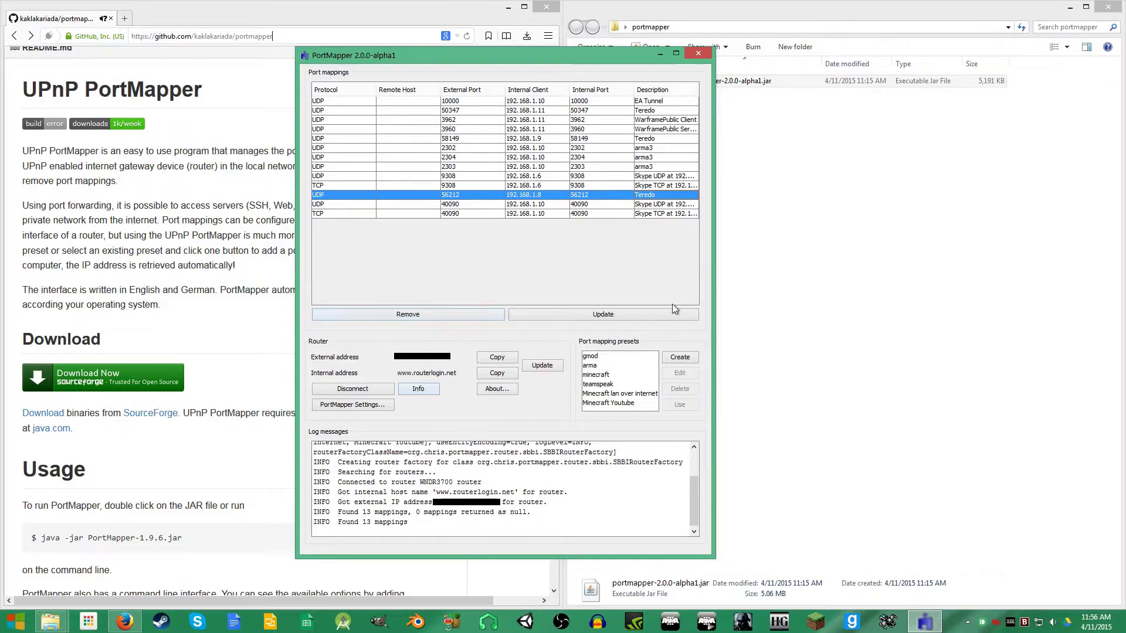
Delete the old Minecraft Youtube preset and start a new preset.
left_click(619, 408)
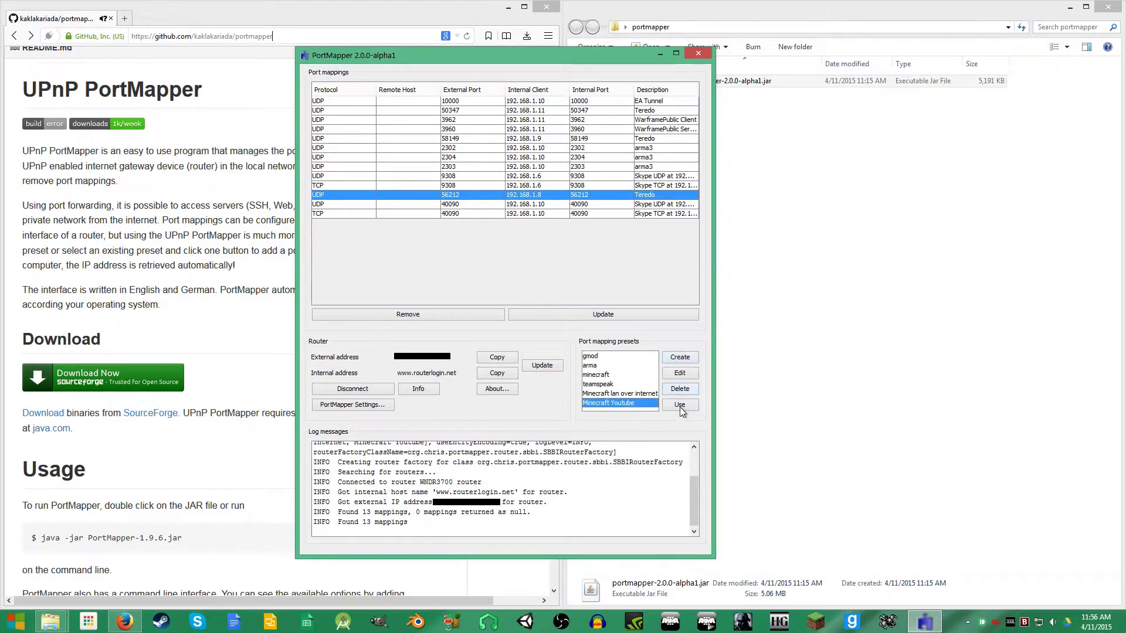
left_click(676, 391)
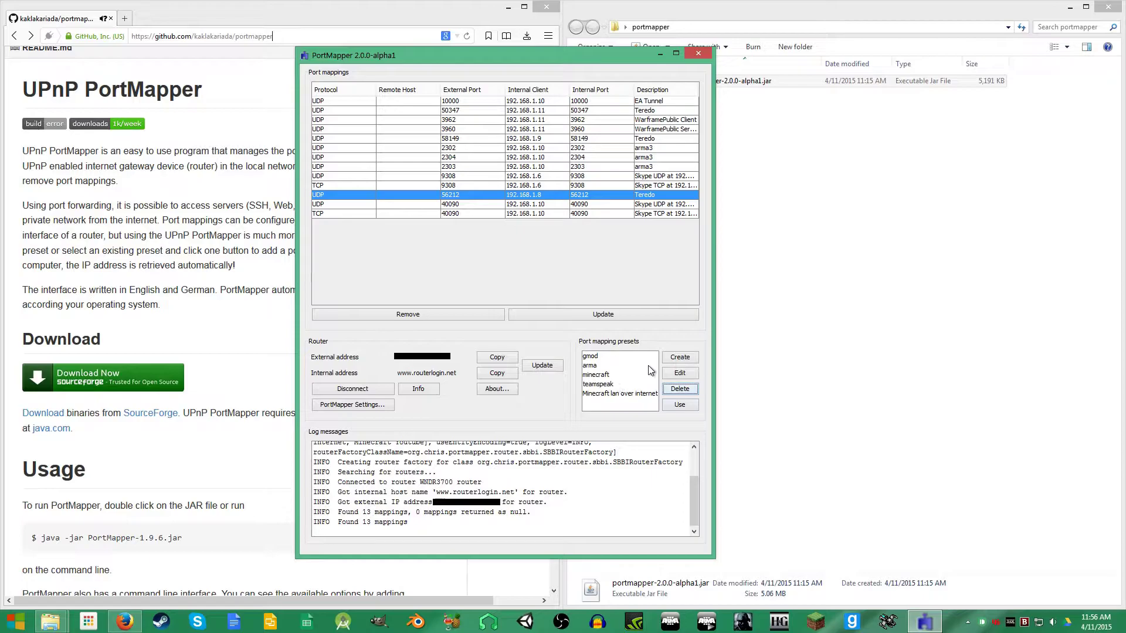
left_click(691, 357)
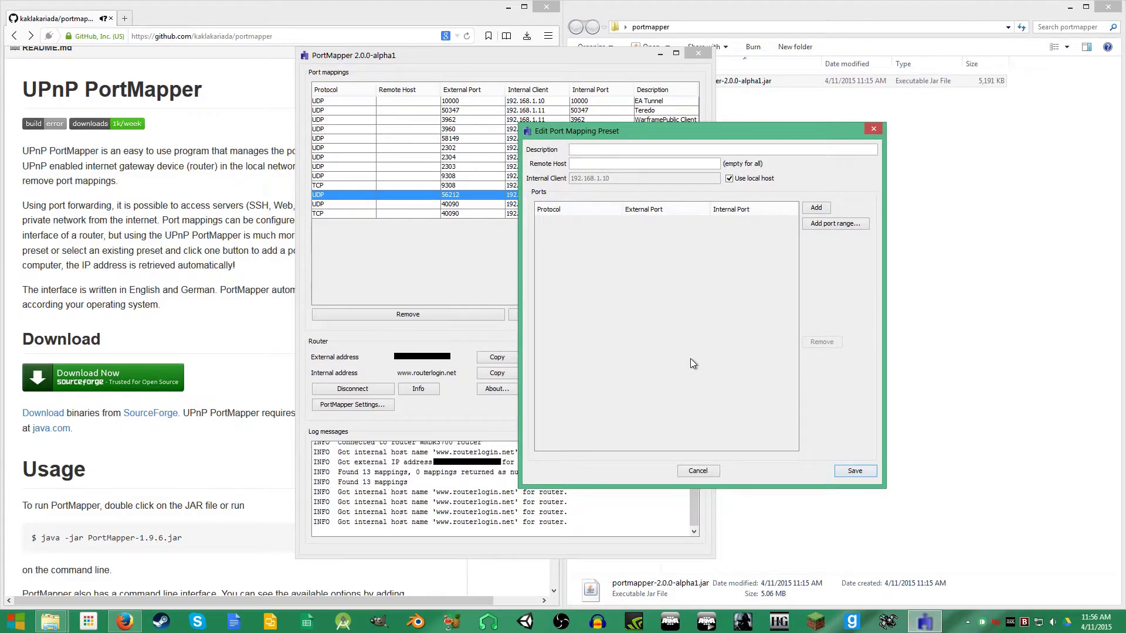
left_click(639, 151)
left_click_drag(647, 134, 574, 117)
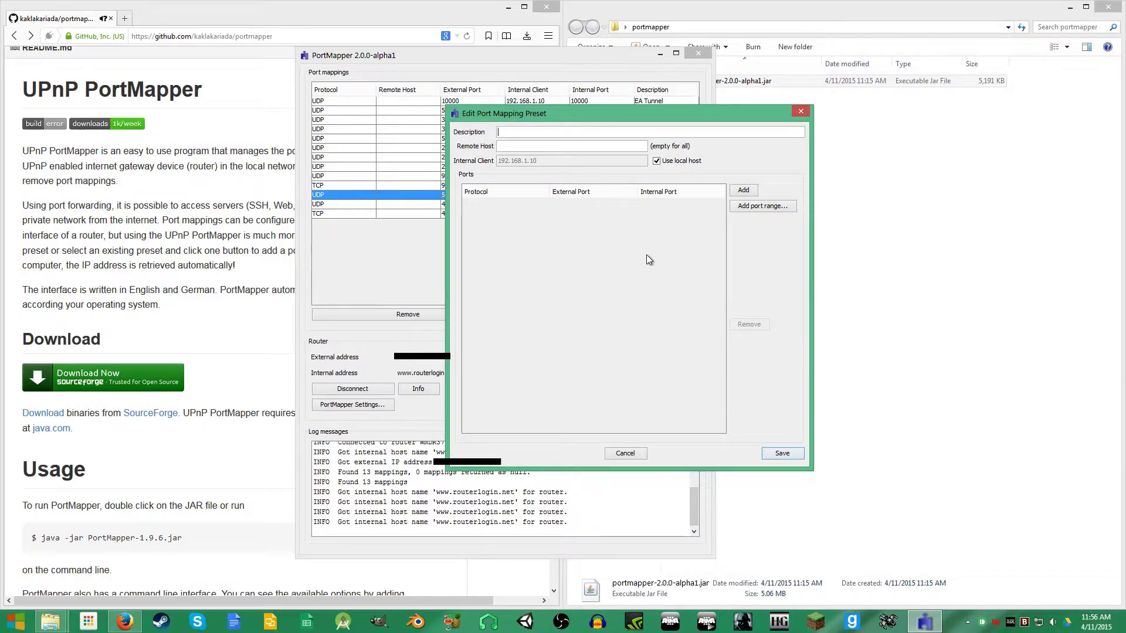
Add two port rules to the preset, the first TCP and the second UDP.
left_click(743, 193)
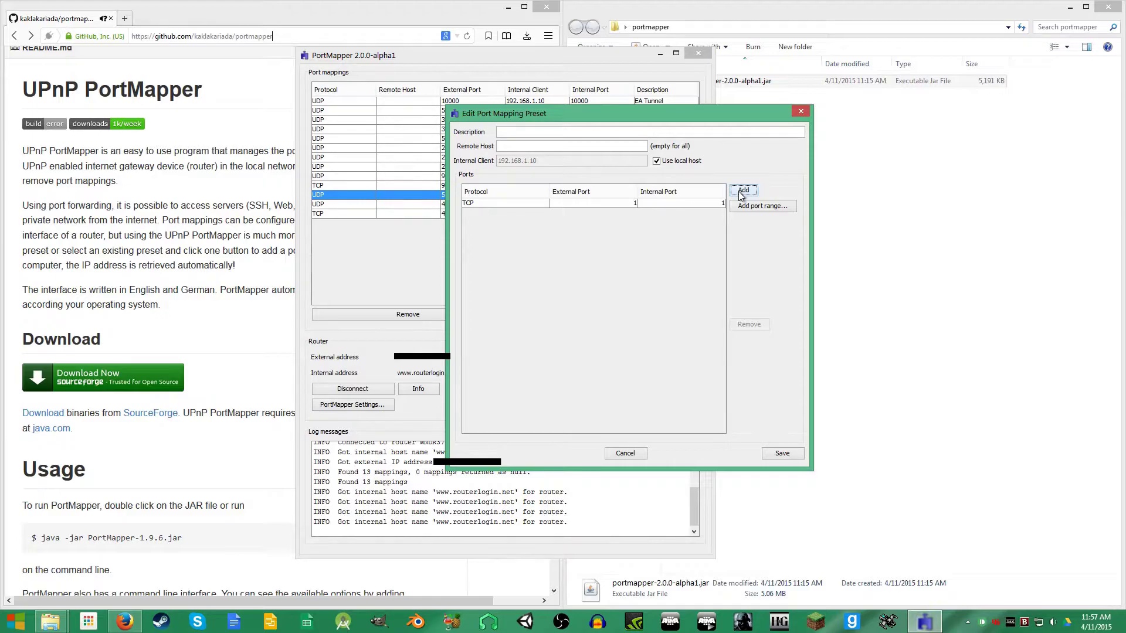
left_click(474, 206)
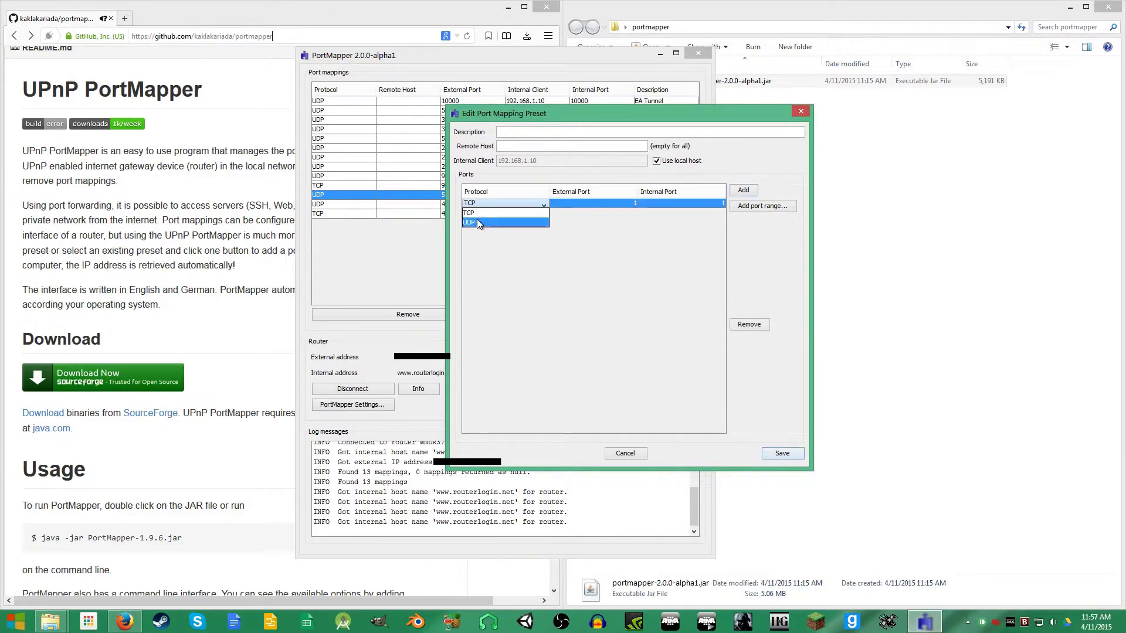
left_click(474, 205)
left_click(516, 252)
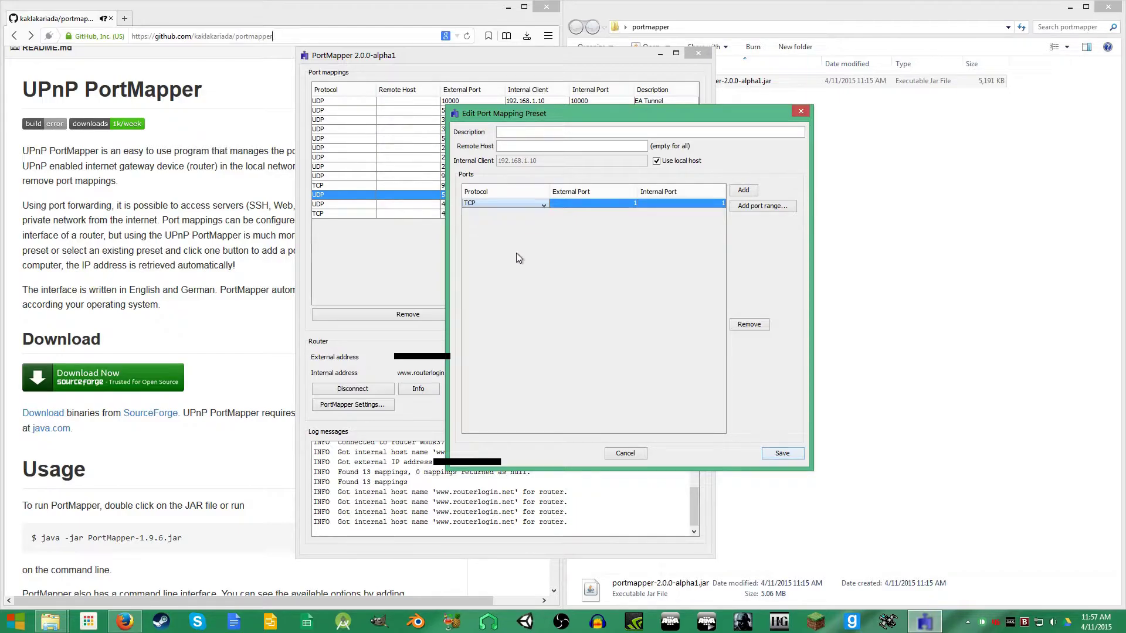
left_click(742, 191)
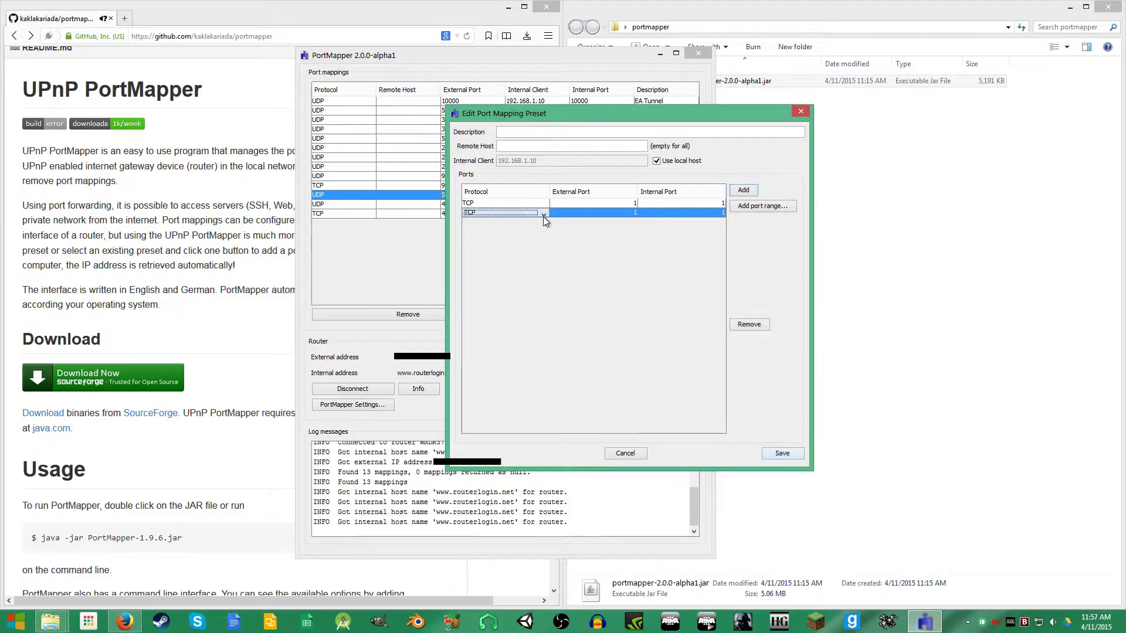
left_click(543, 214)
left_click(530, 213)
left_click(528, 233)
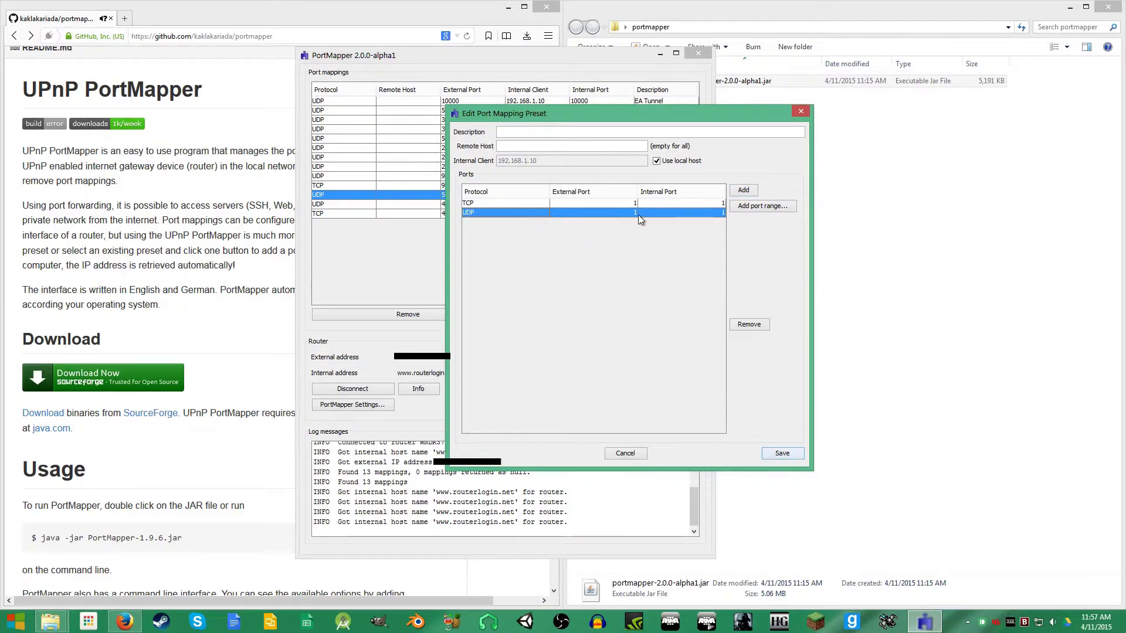
Set the external and internal ports of both rules to 25565.
double_click(609, 203)
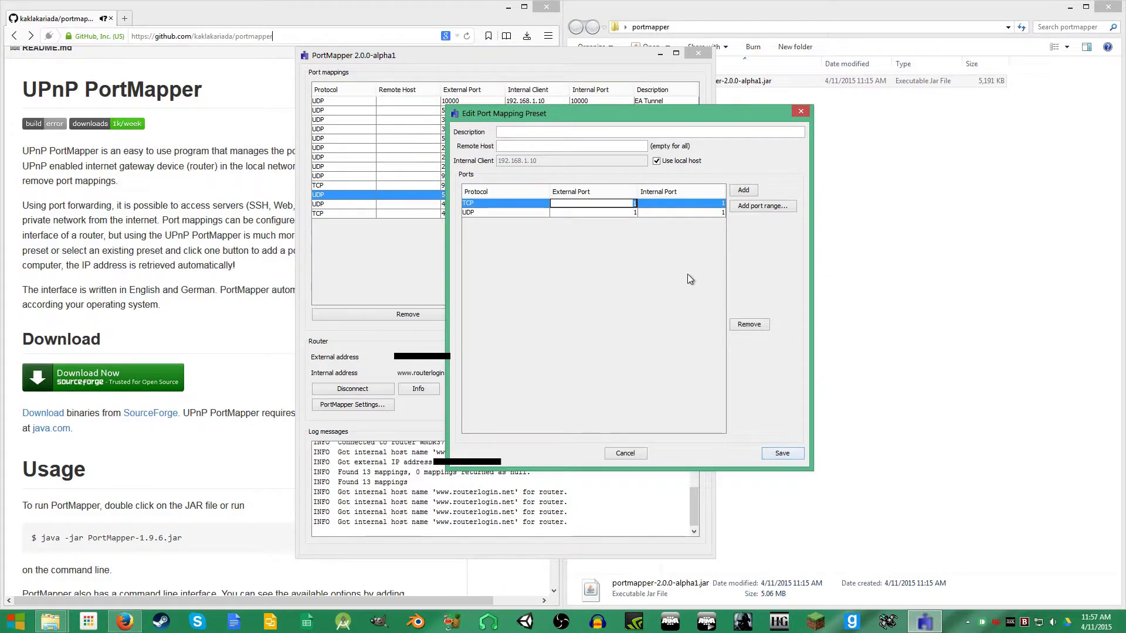
type("25565")
key("Return")
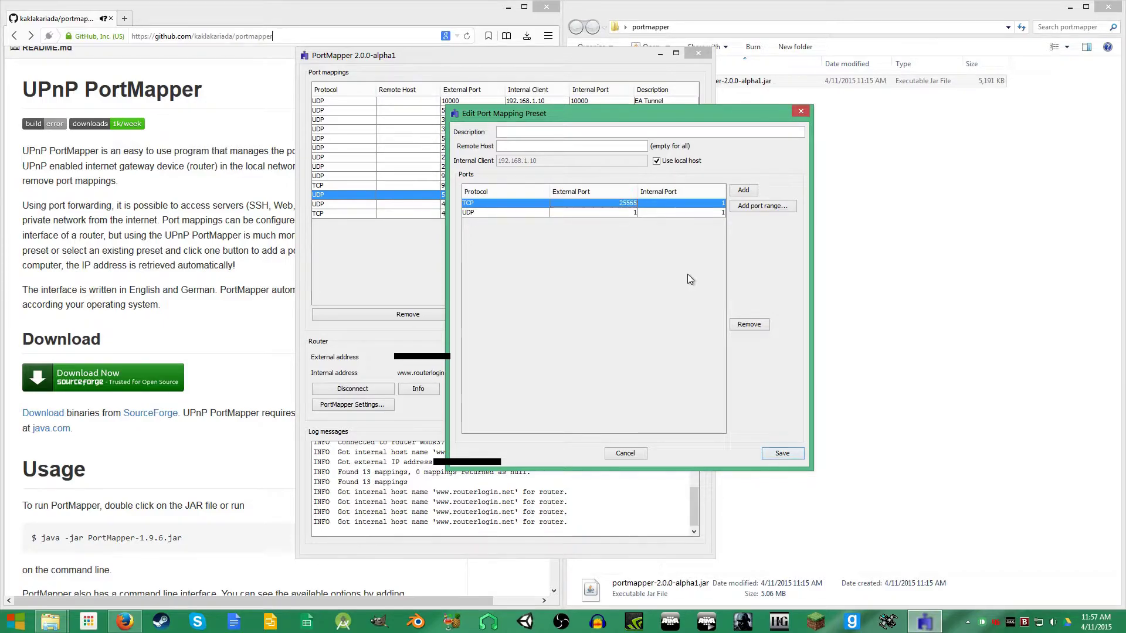
double_click(624, 211)
type("25565")
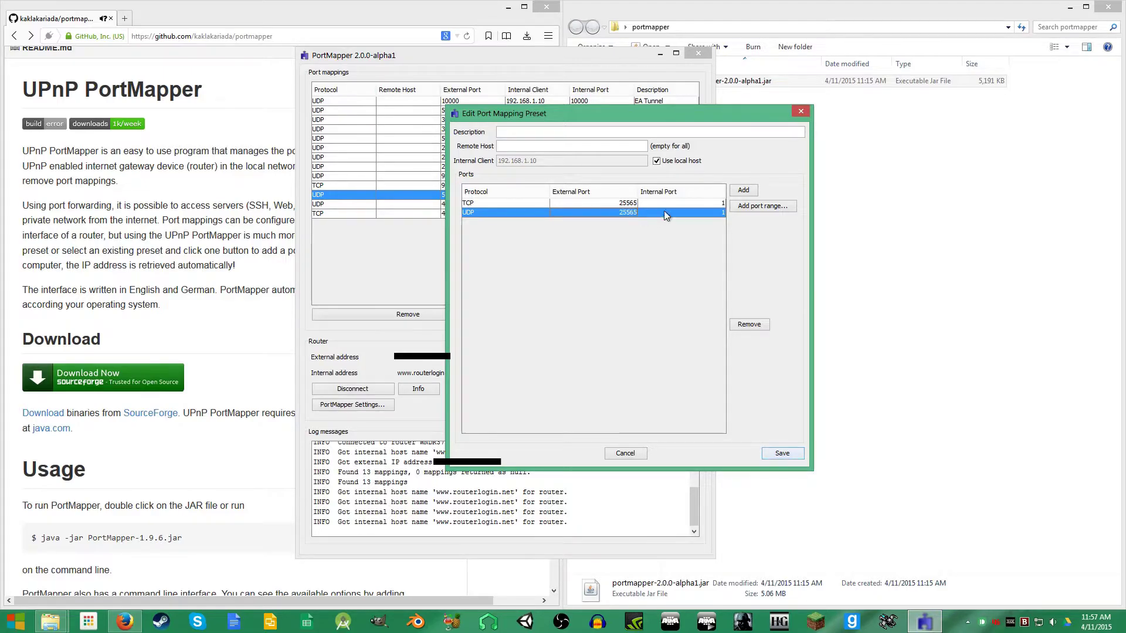
double_click(686, 202)
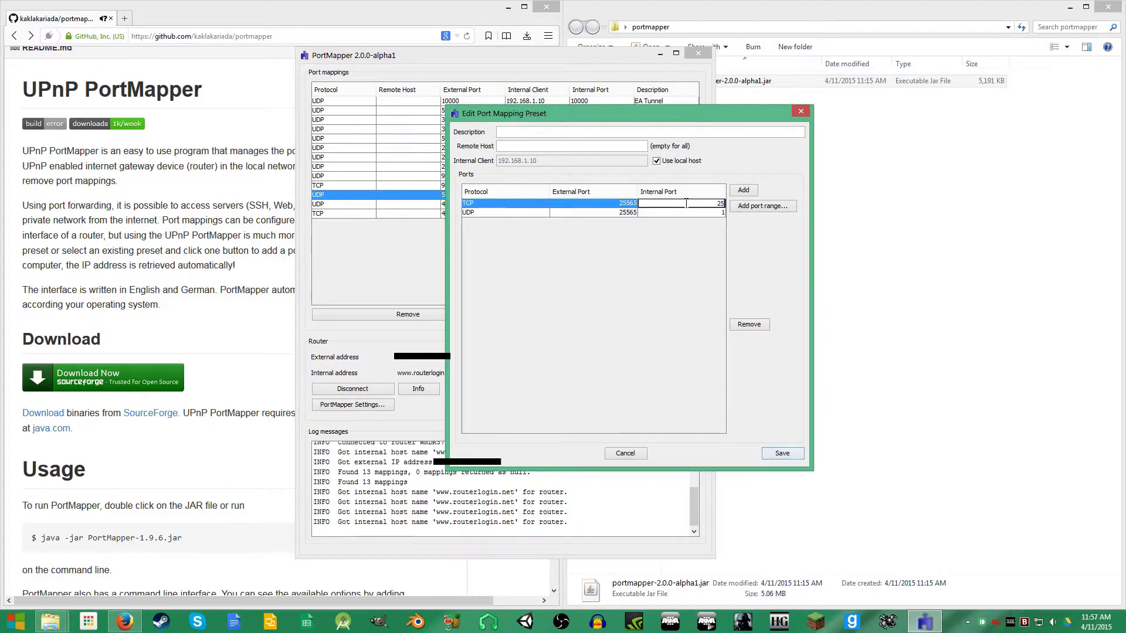
type("25565")
key("Return")
double_click(695, 213)
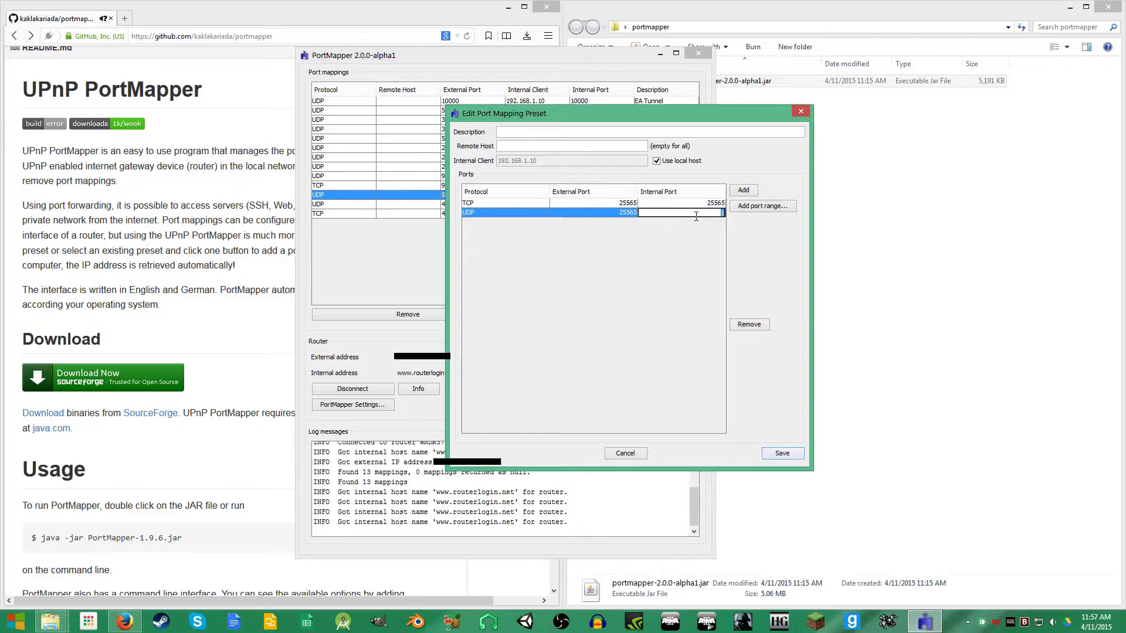
type("25565")
key("Return")
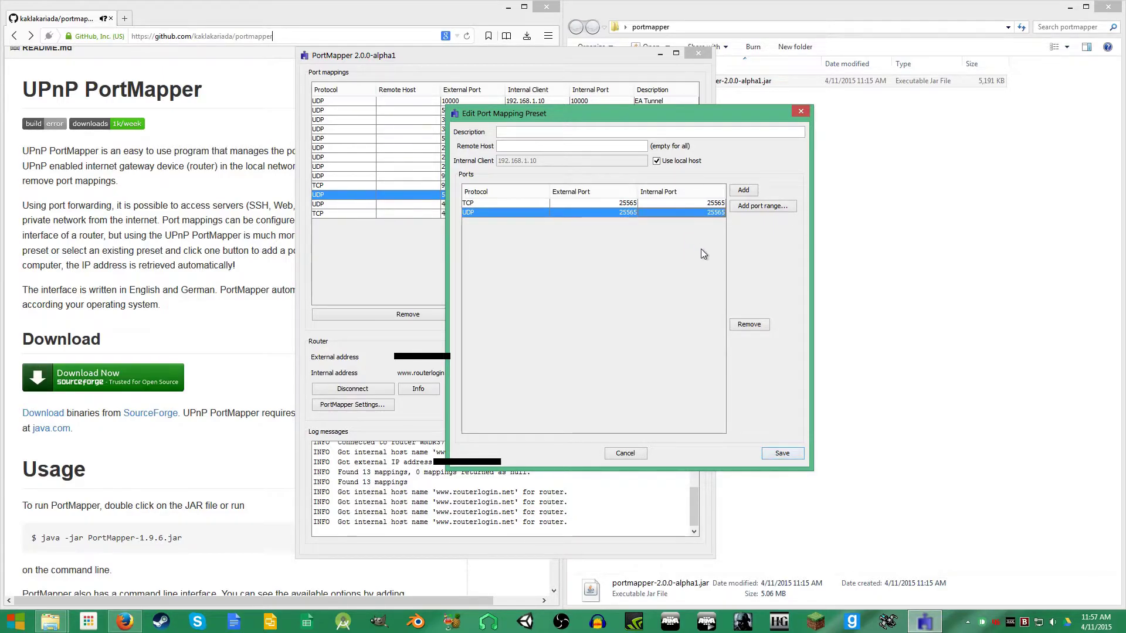
Name the preset 'Minecraft YouTube' and save it.
left_click(612, 134)
type("Minecraft YouTu")
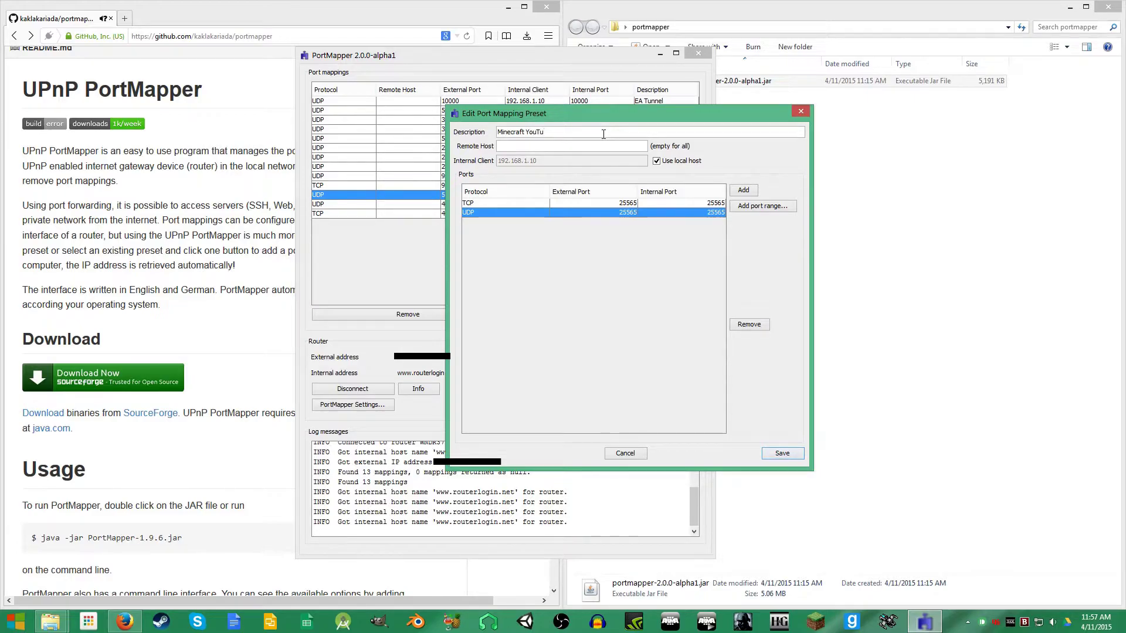
type("br")
key("BackSpace")
type("e")
key("Return")
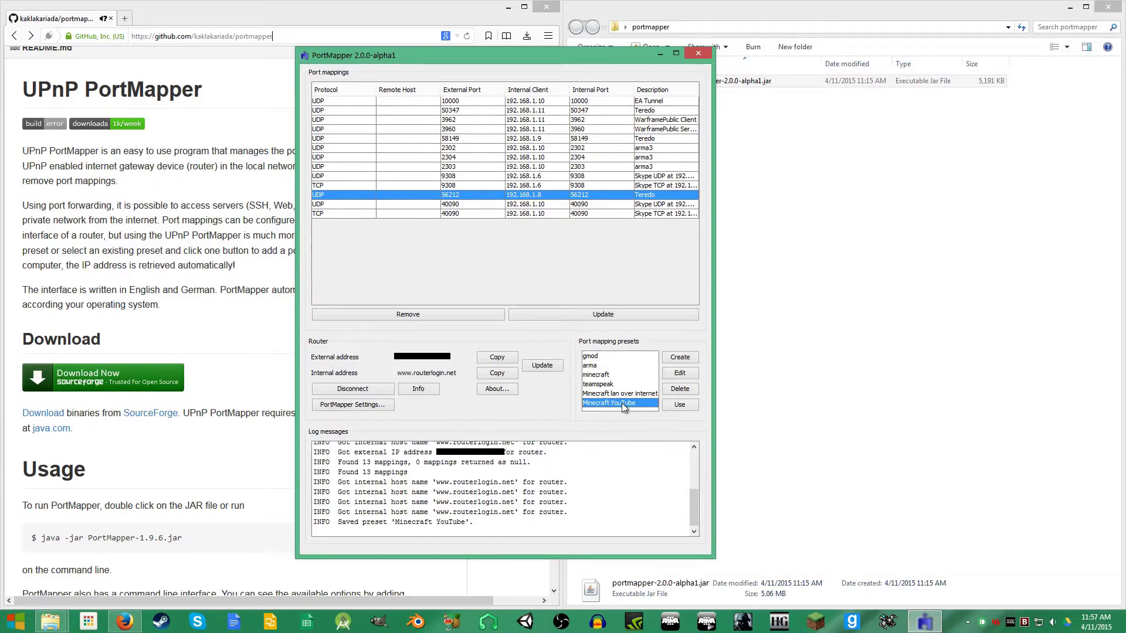
Reopen Minecraft YouTube, compare its TCP and UDP 25565 rows, and save without changes.
left_click(680, 374)
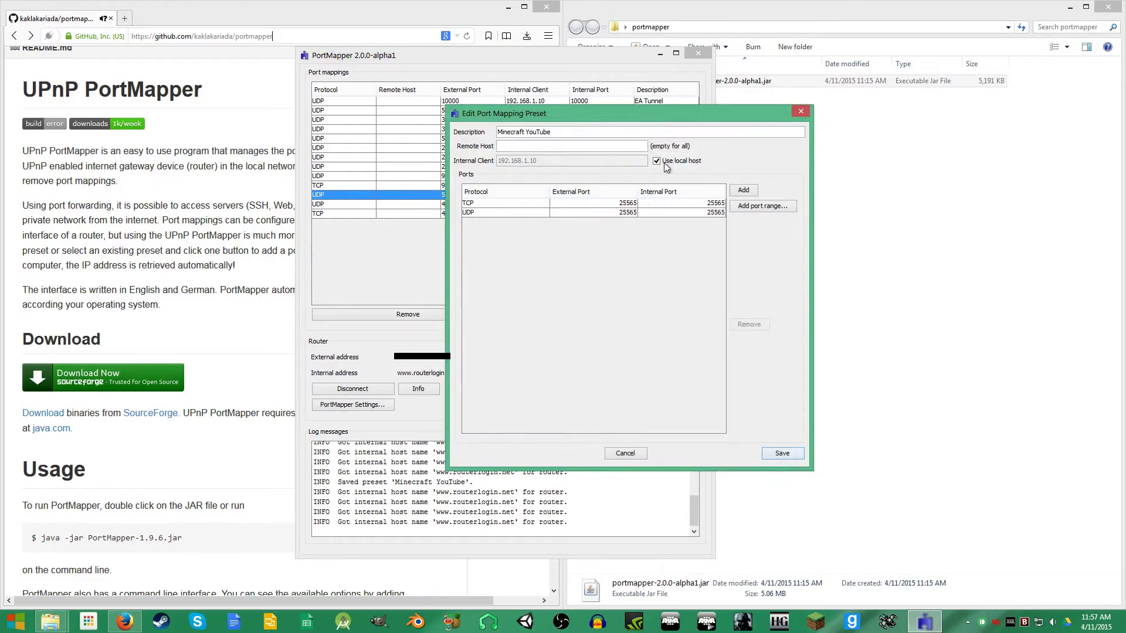
left_click_drag(683, 116, 543, 134)
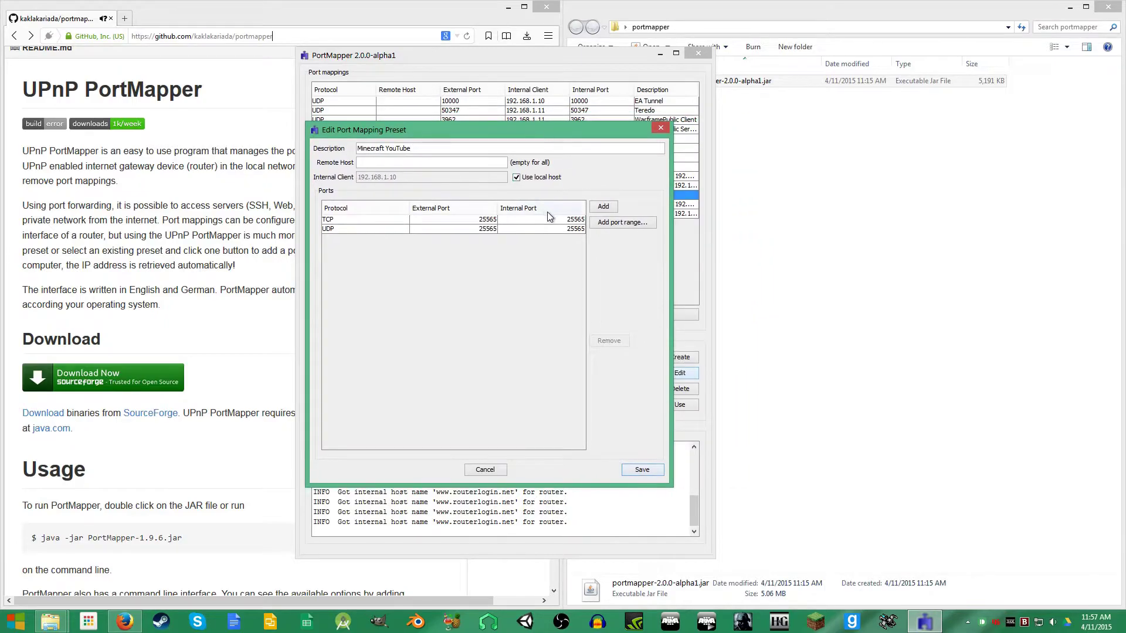
left_click(515, 231)
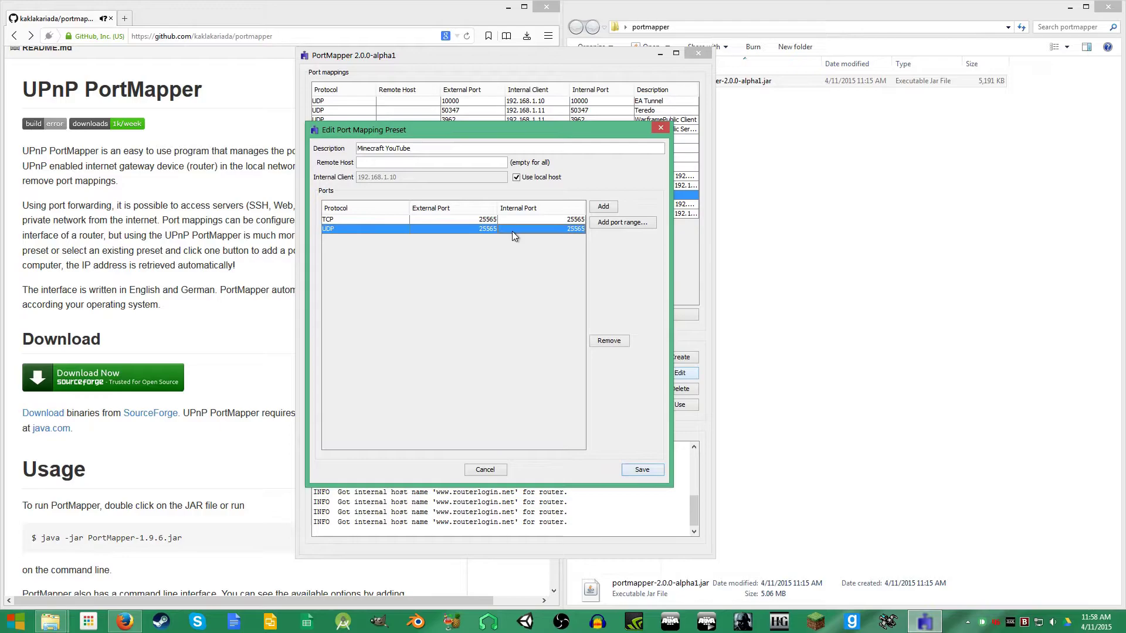
left_click(522, 221)
left_click(523, 231)
left_click(518, 218)
left_click(518, 230)
left_click_drag(554, 130, 633, 133)
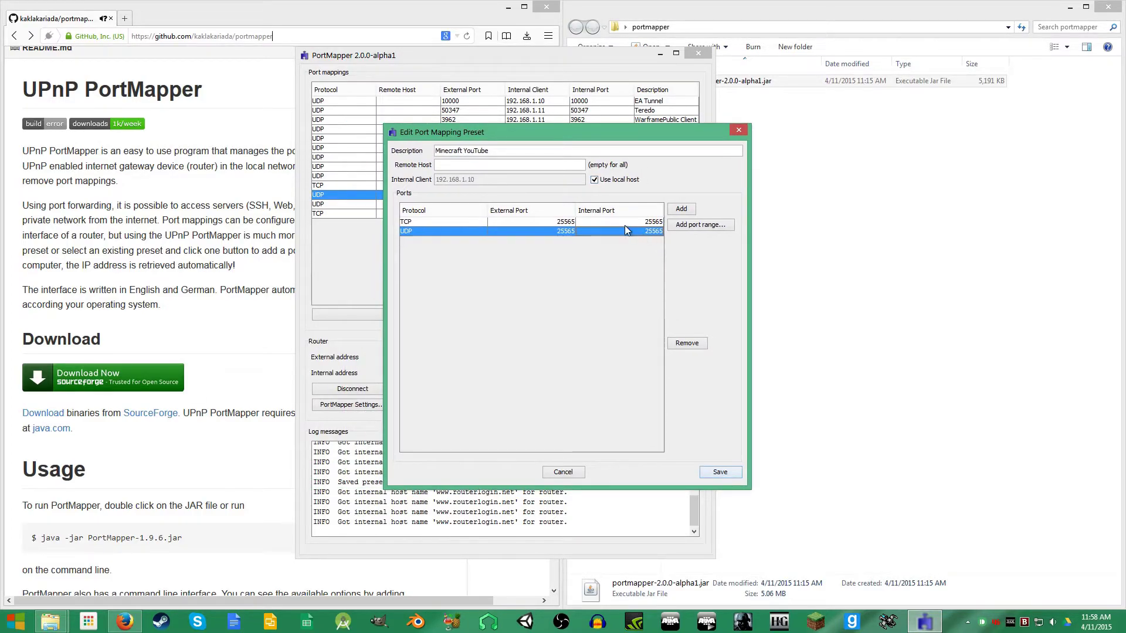
left_click(624, 223)
left_click(622, 231)
left_click(707, 471)
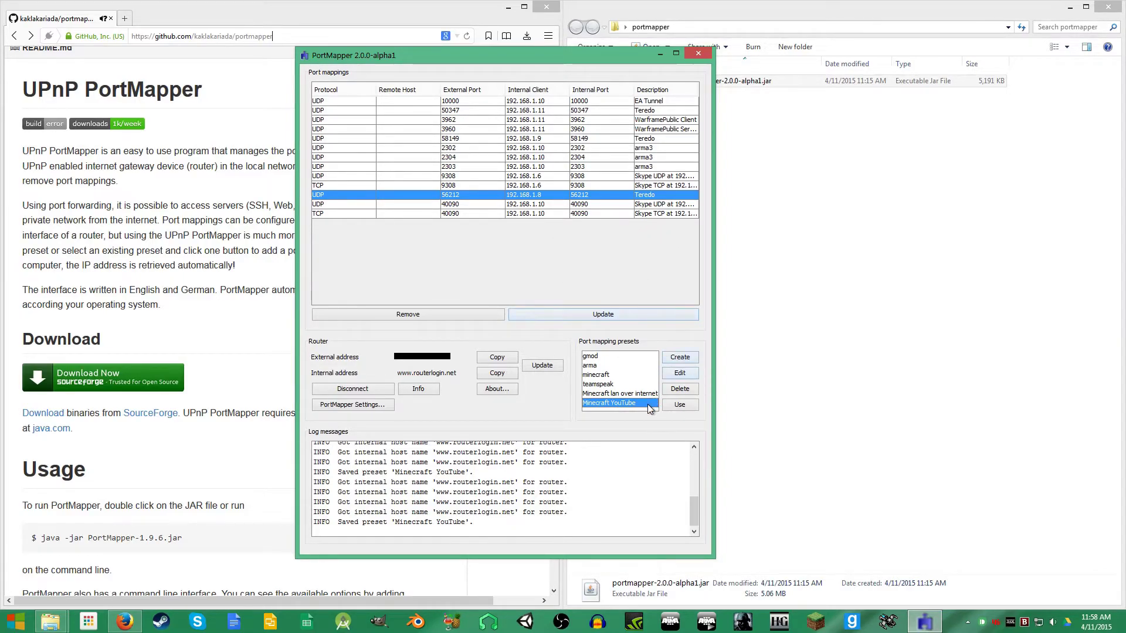
Apply the Minecraft YouTube preset, adding TCP and UDP 25565 mappings to the router.
left_click(681, 405)
left_click(588, 234)
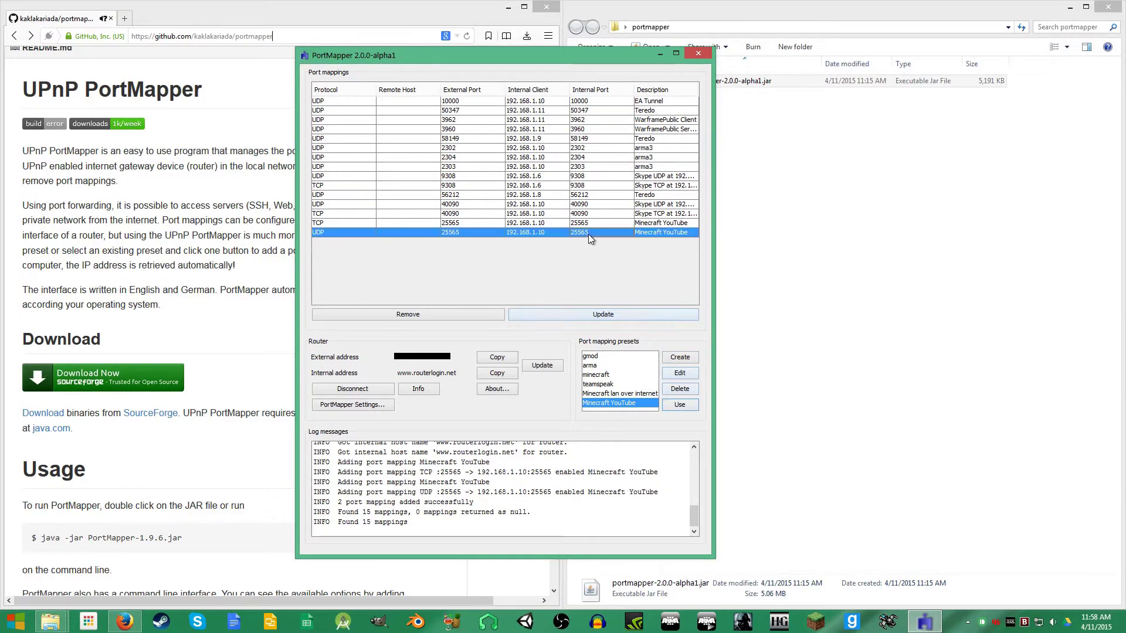
left_click(585, 226)
left_click(597, 231)
left_click(590, 221)
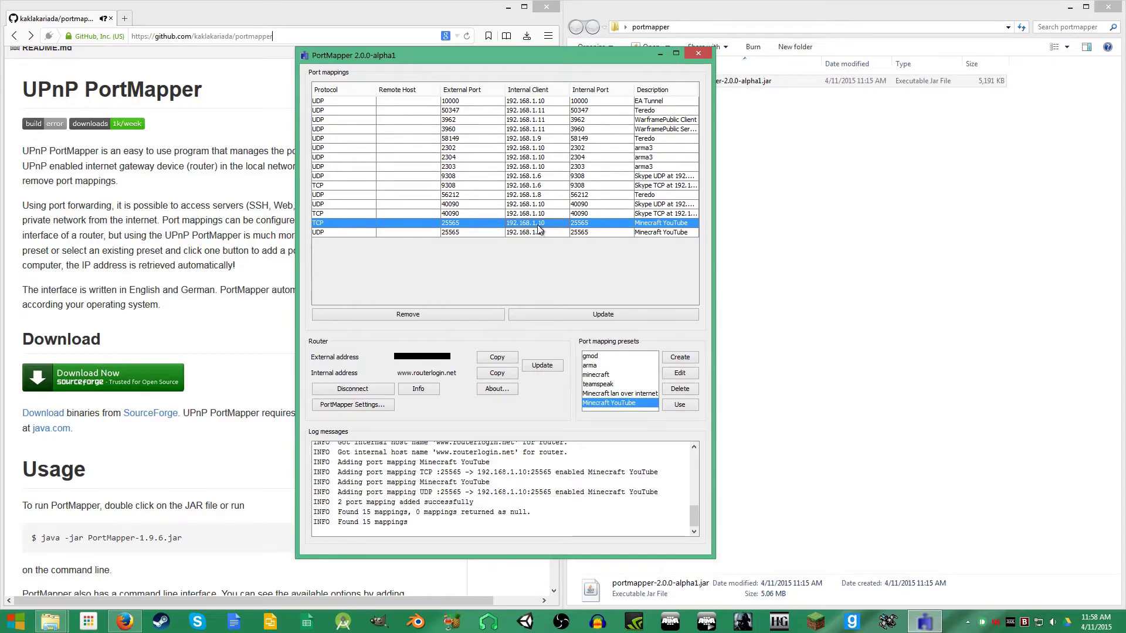
Select both 25565 Minecraft YouTube mappings and remove them from the router.
left_click(541, 197)
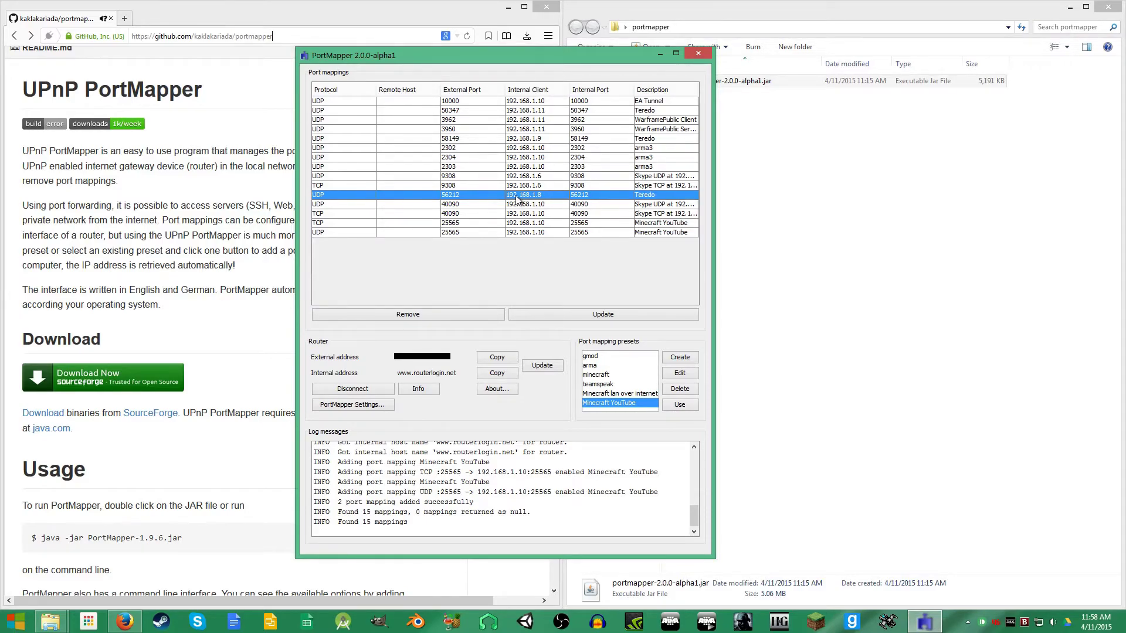
left_click(538, 226)
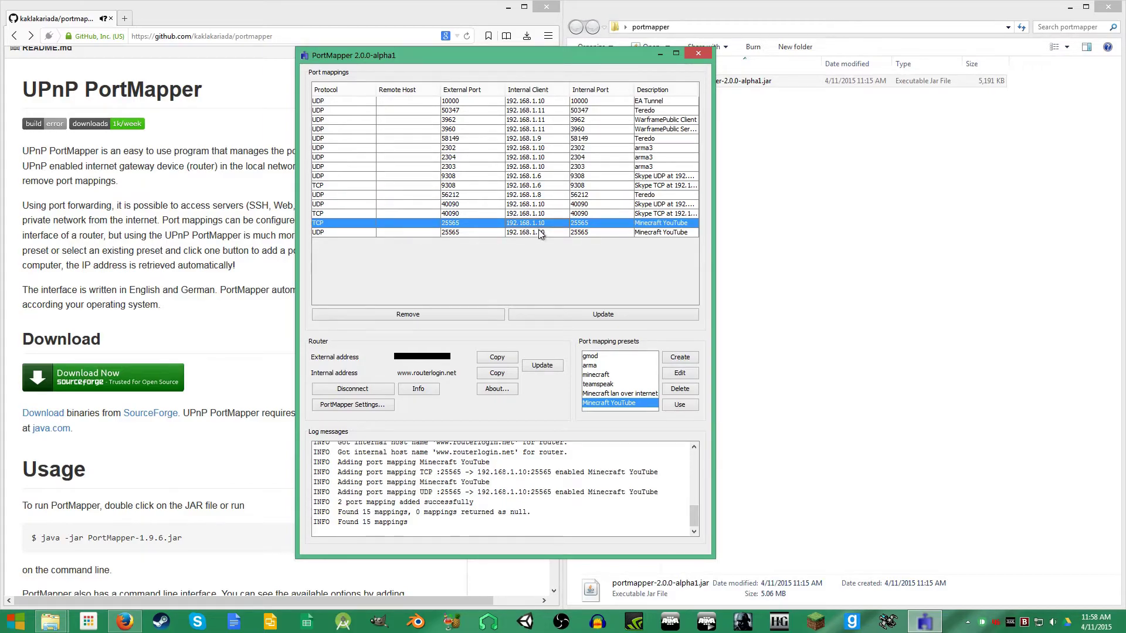
left_click(539, 233, "shift")
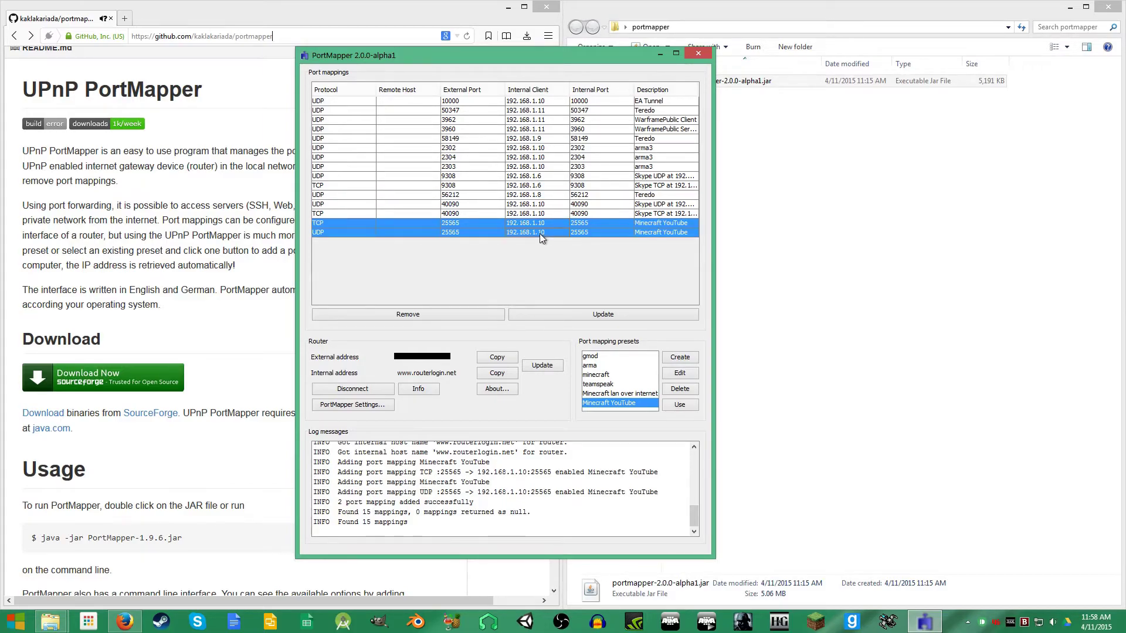
left_click(468, 317)
left_click(636, 403)
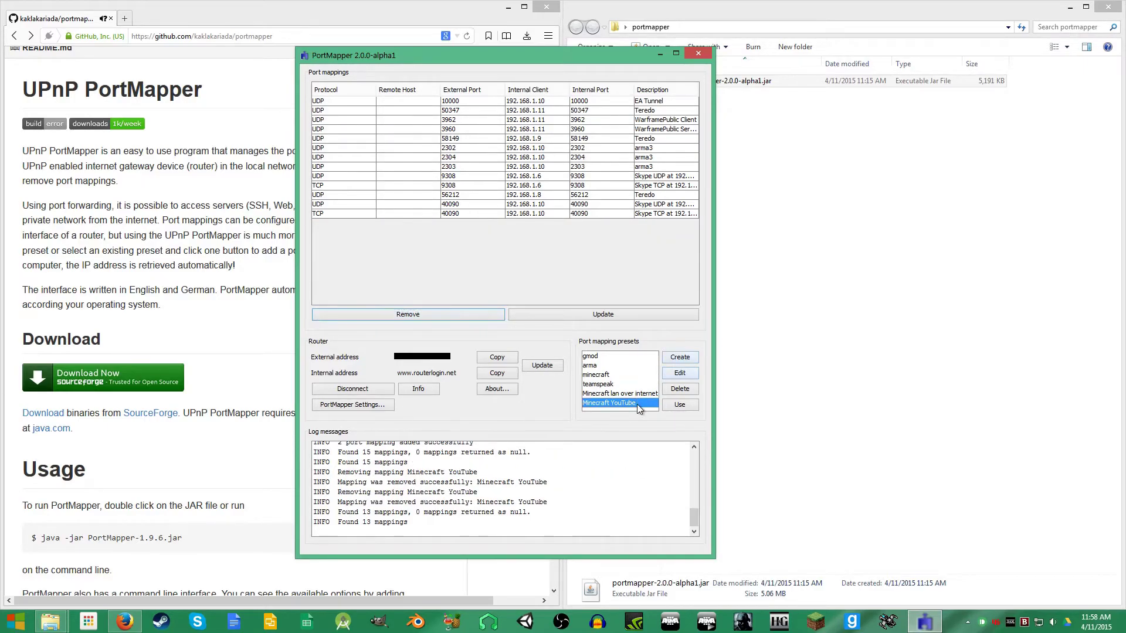
Add two test TCP 1/1 entries to the Minecraft YouTube preset, then remove them.
left_click(680, 373)
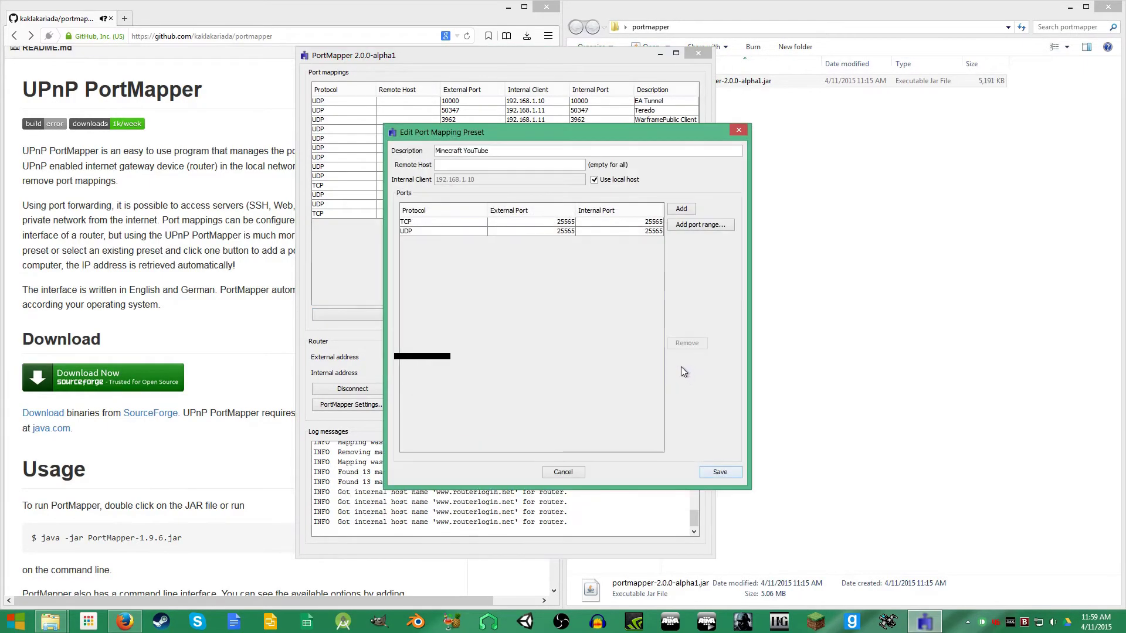
left_click_drag(560, 138, 582, 149)
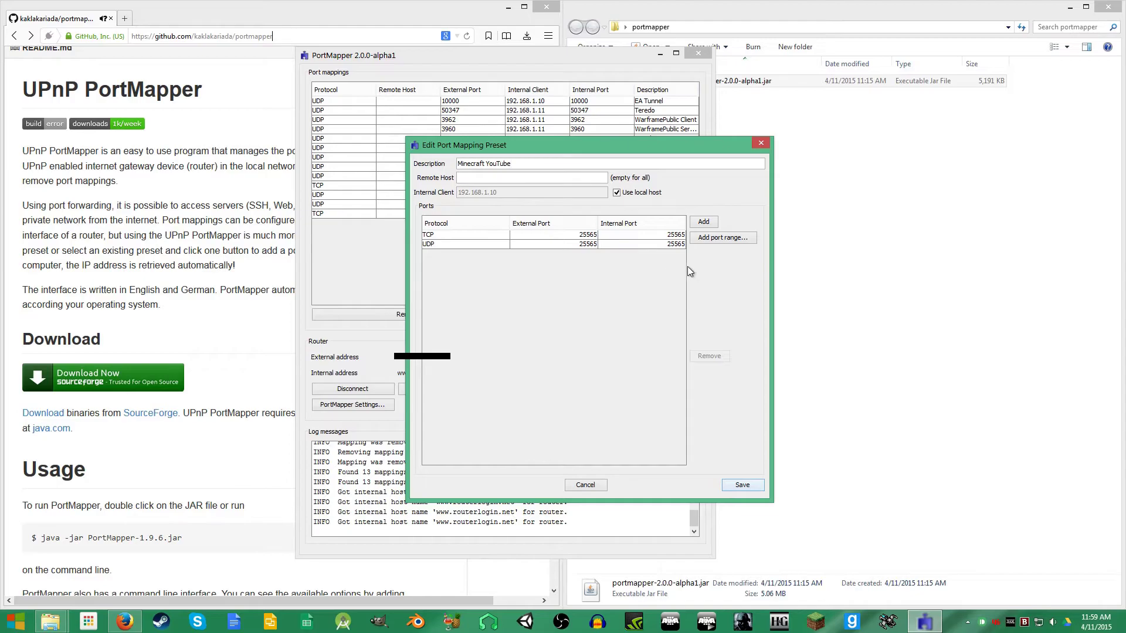
left_click(704, 223)
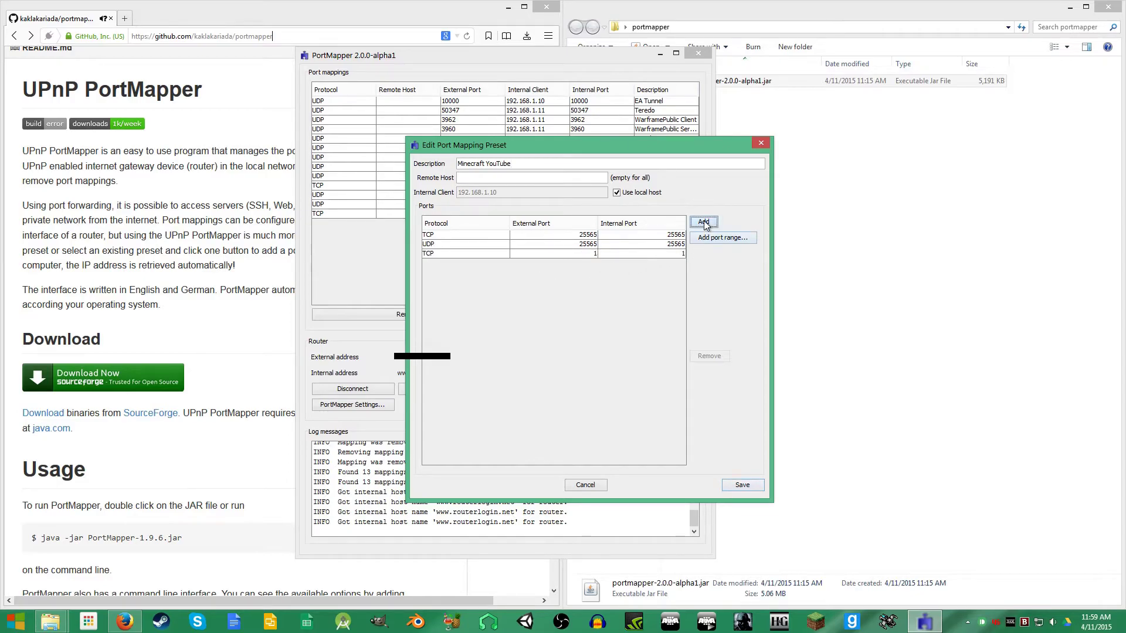
left_click(704, 223)
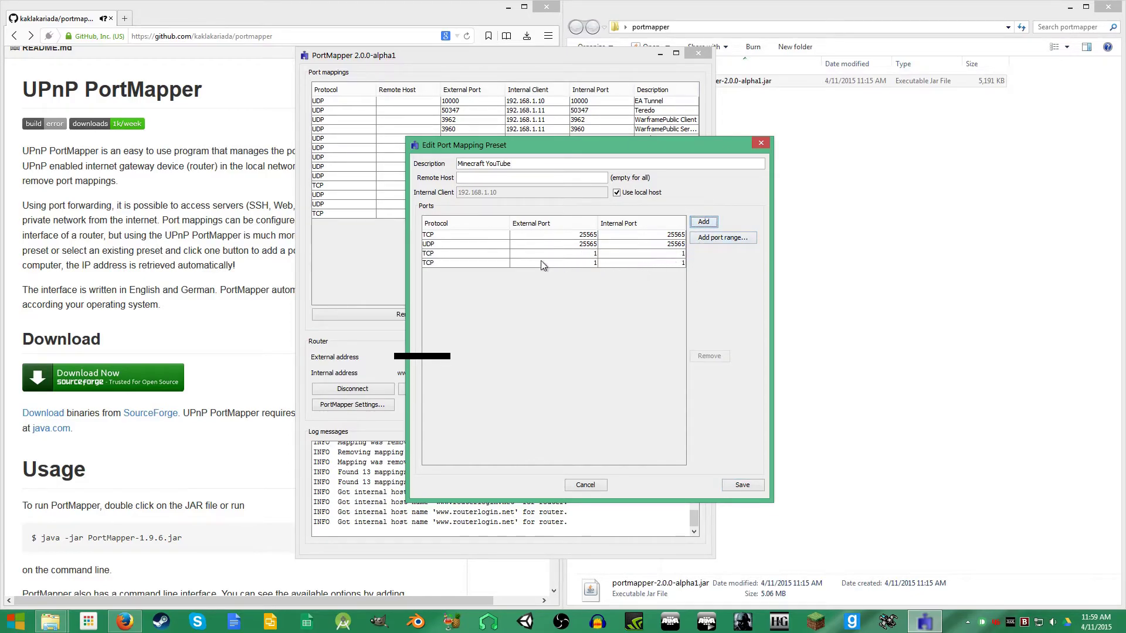
left_click(618, 264)
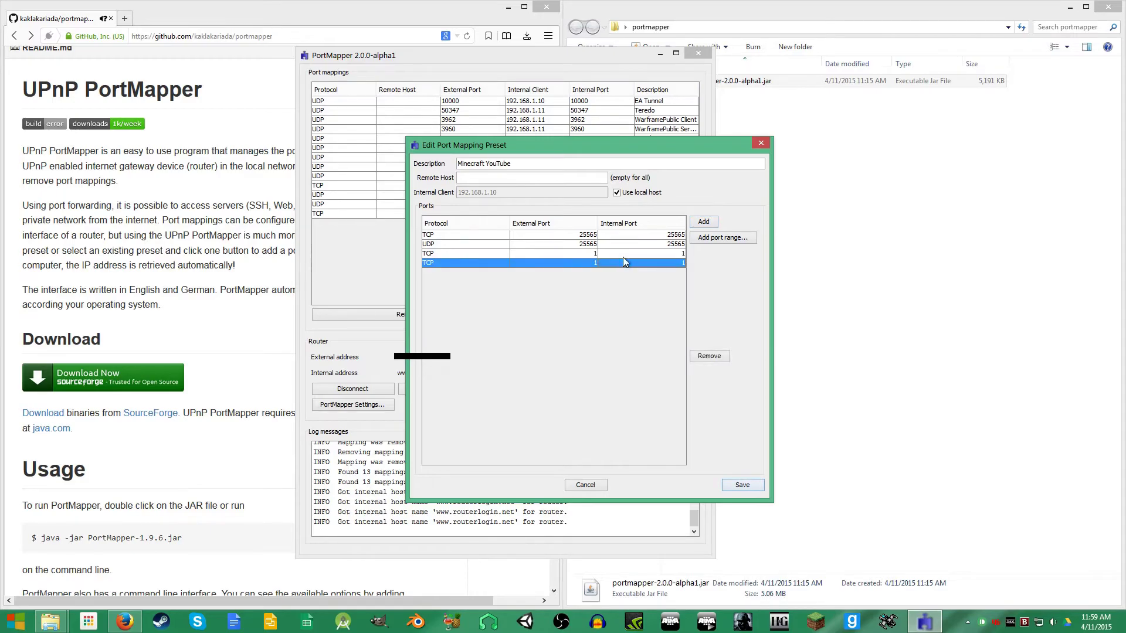
left_click(627, 253, "shift")
double_click(628, 253)
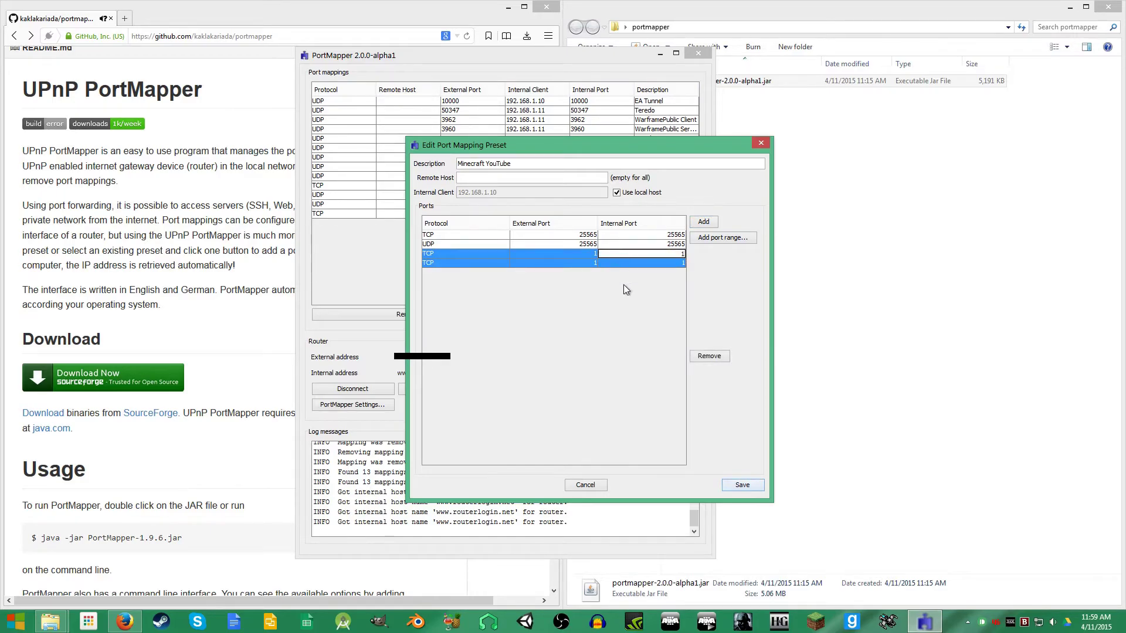
left_click(709, 356)
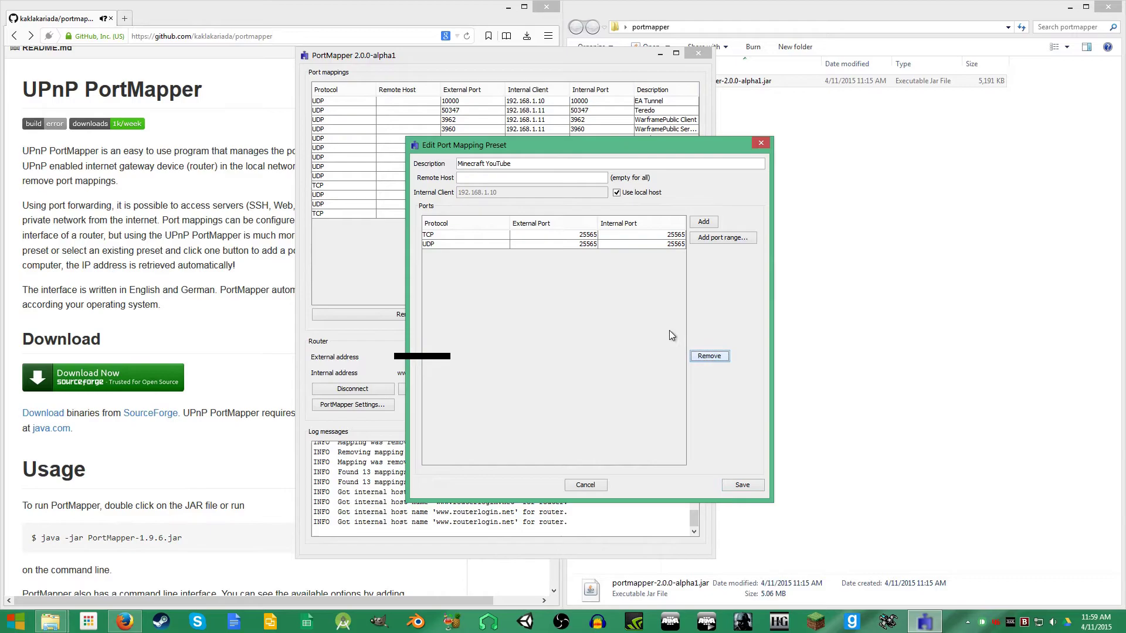
Cancel the port range form and save the preset with only TCP and UDP 25565.
left_click(698, 236)
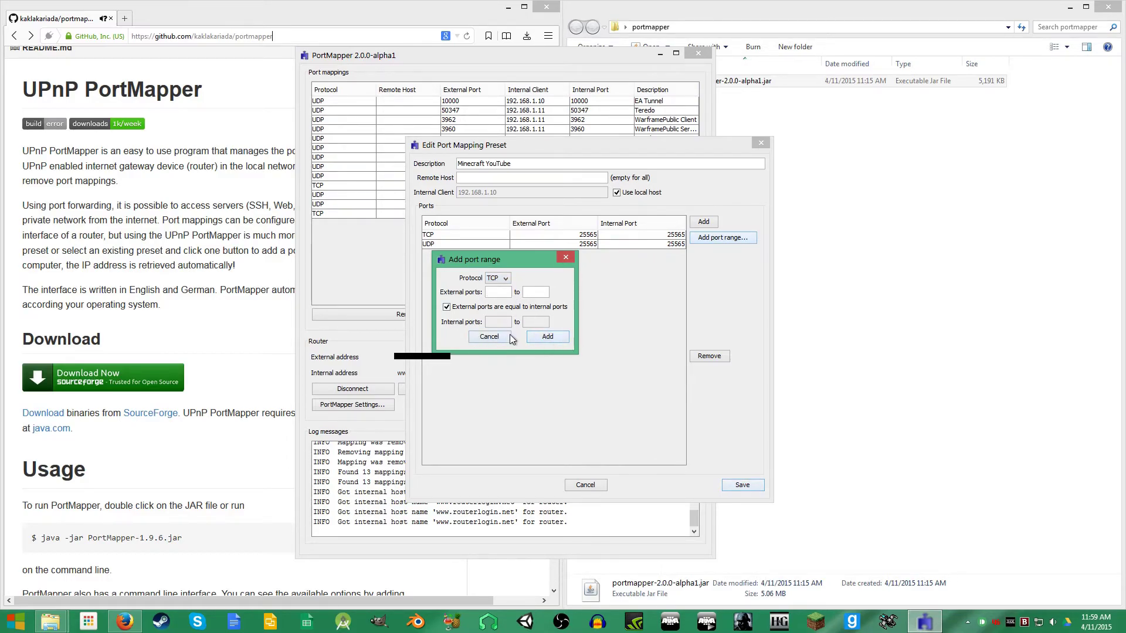
left_click(489, 337)
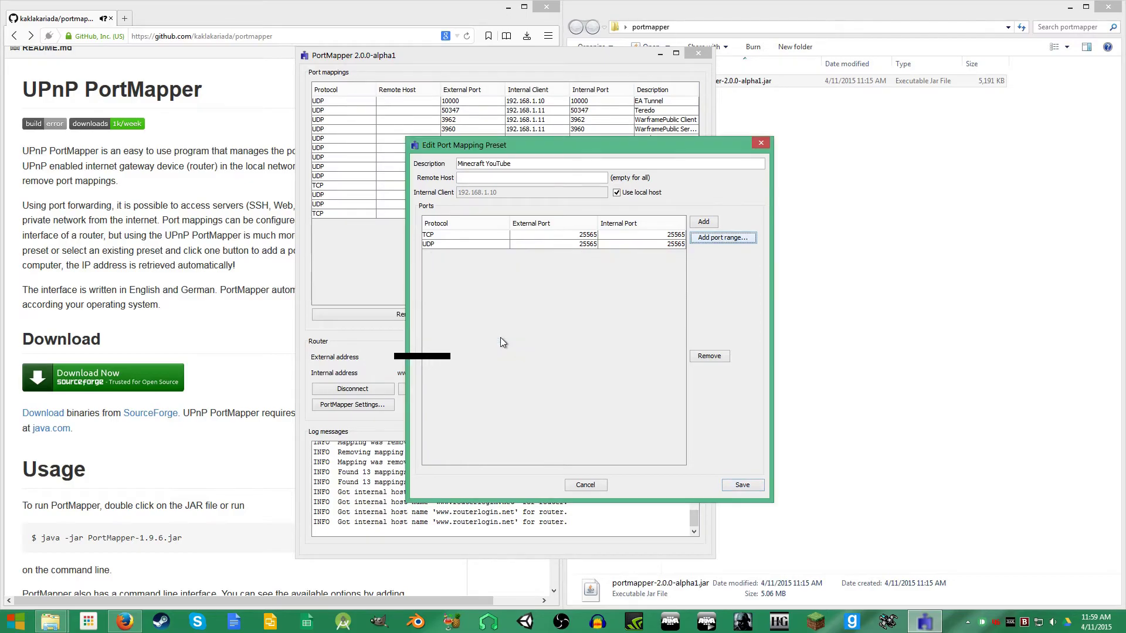
left_click(742, 486)
left_click_drag(588, 70, 751, 71)
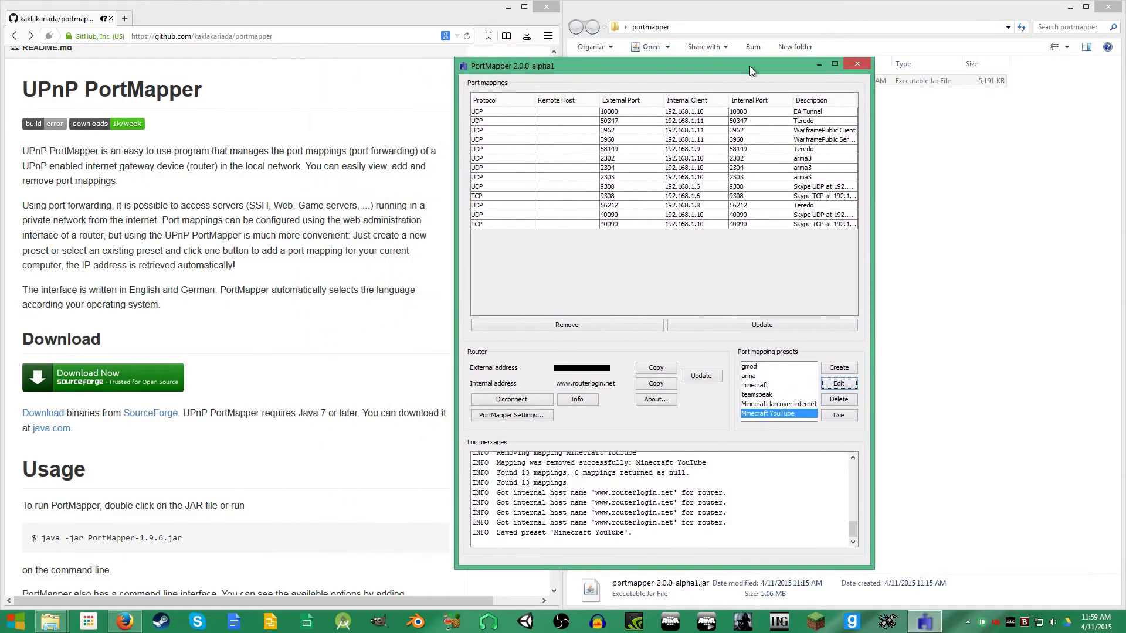
Cancel a new preset, use Minecraft YouTube to add both 25565 mappings, and exit PortMapper.
left_click(846, 374)
left_click(606, 484)
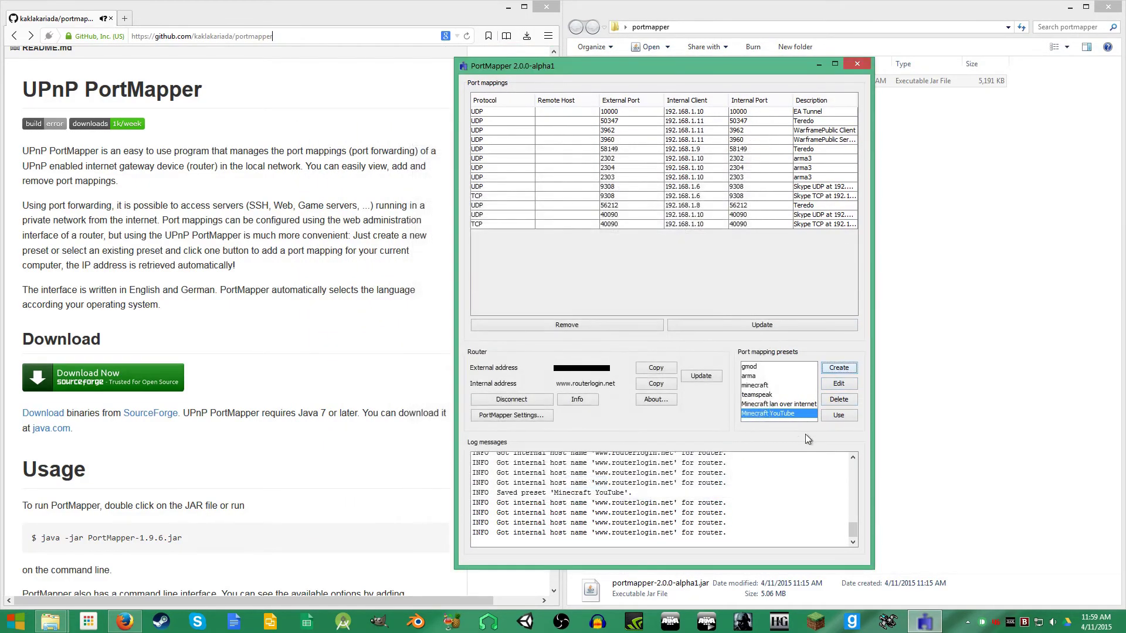
left_click(838, 415)
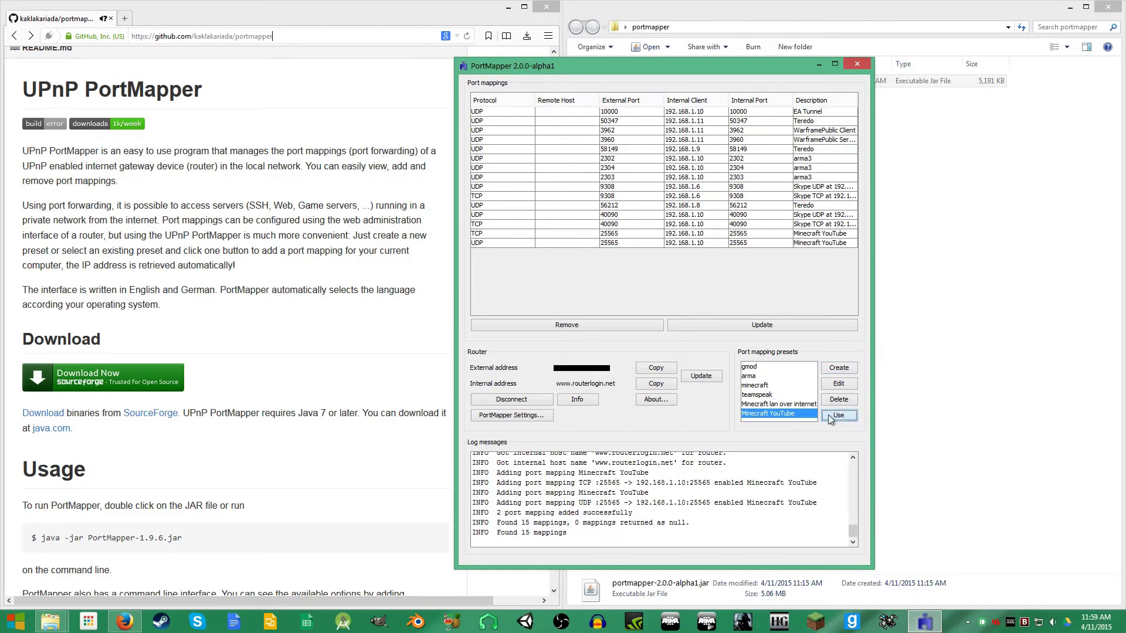
left_click(788, 242)
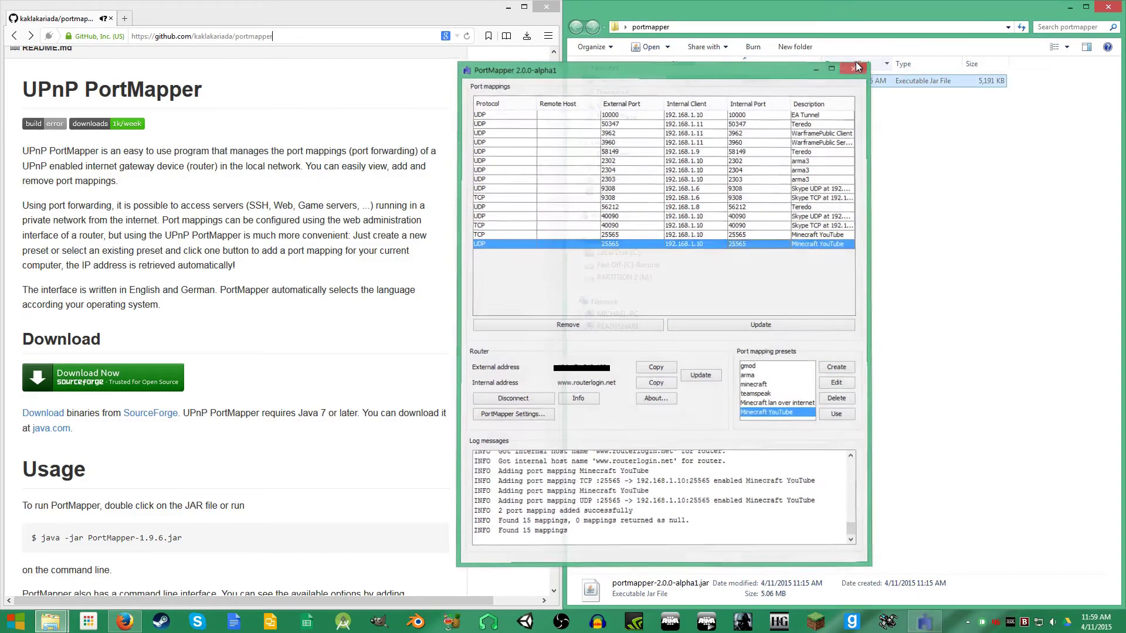
left_click(856, 63)
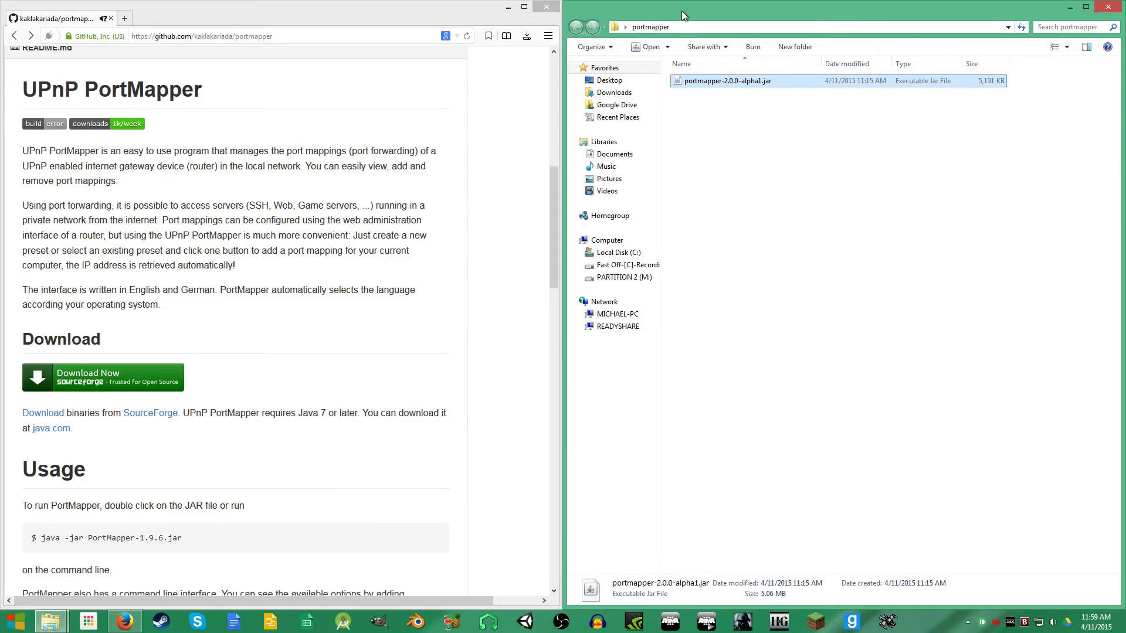
left_click(403, 13)
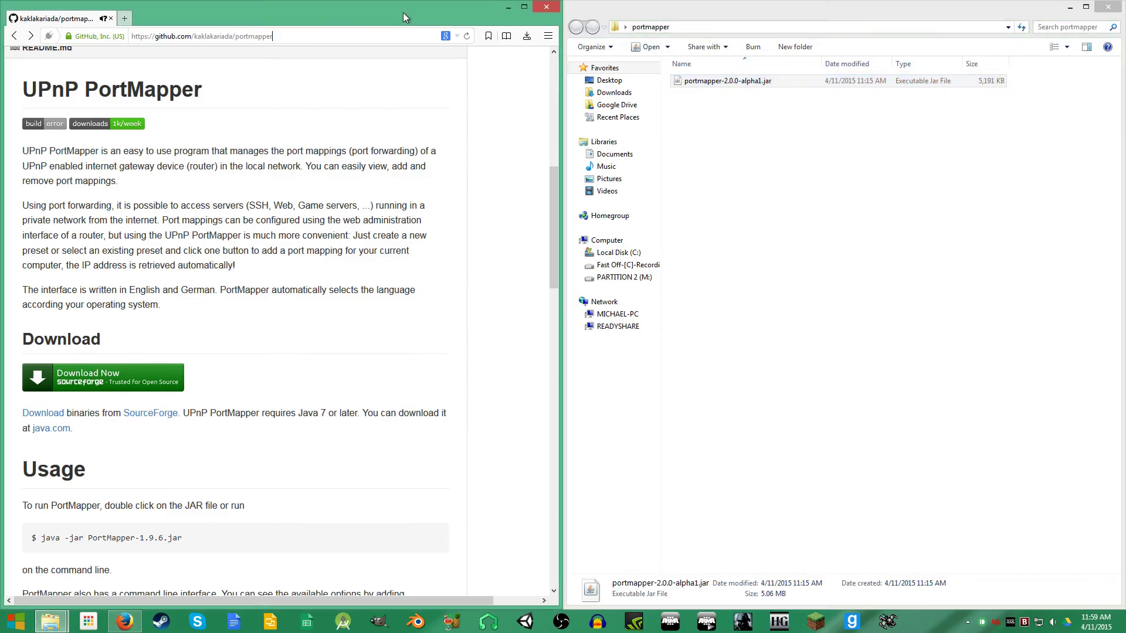
scroll(453, 228, "down", 4)
scroll(451, 229, "up", 10)
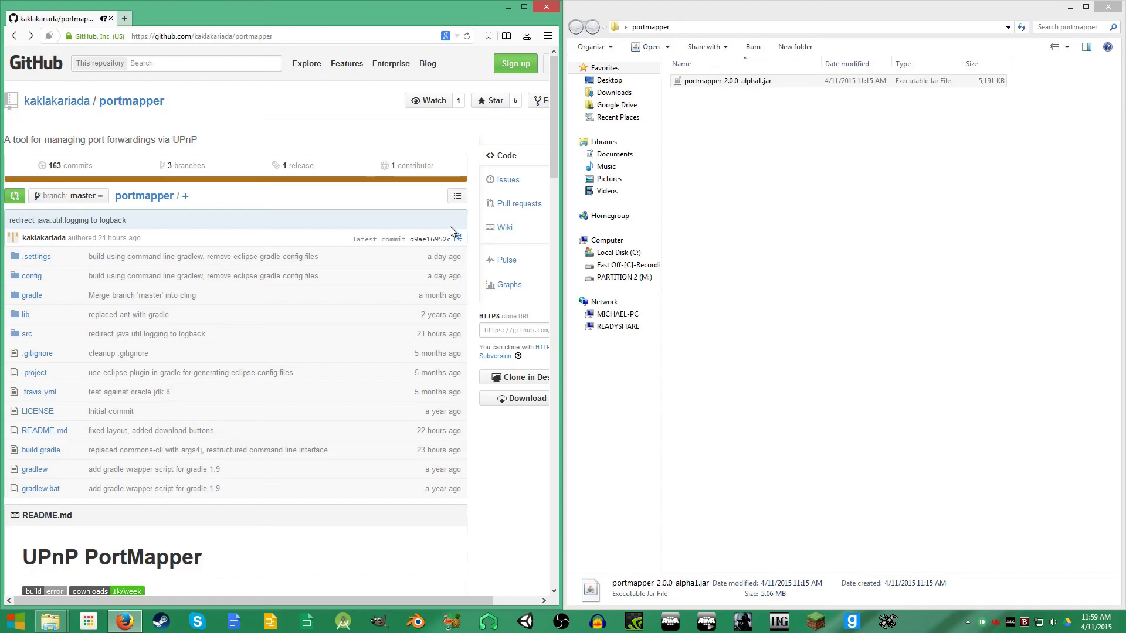
left_click(673, 11)
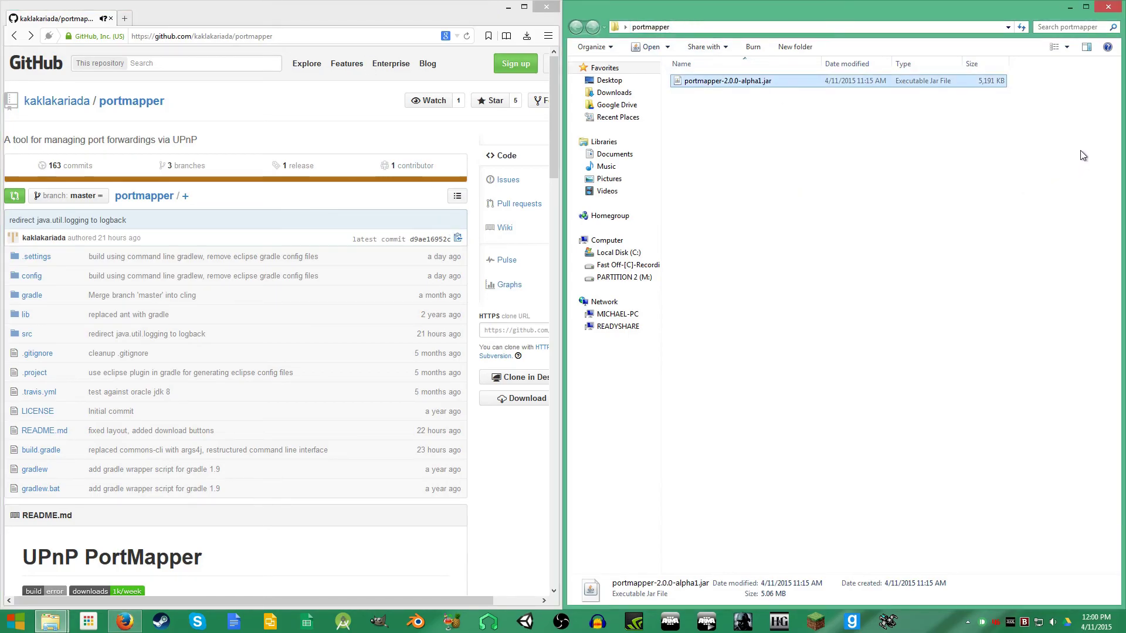
left_click_drag(1075, 137, 671, 94)
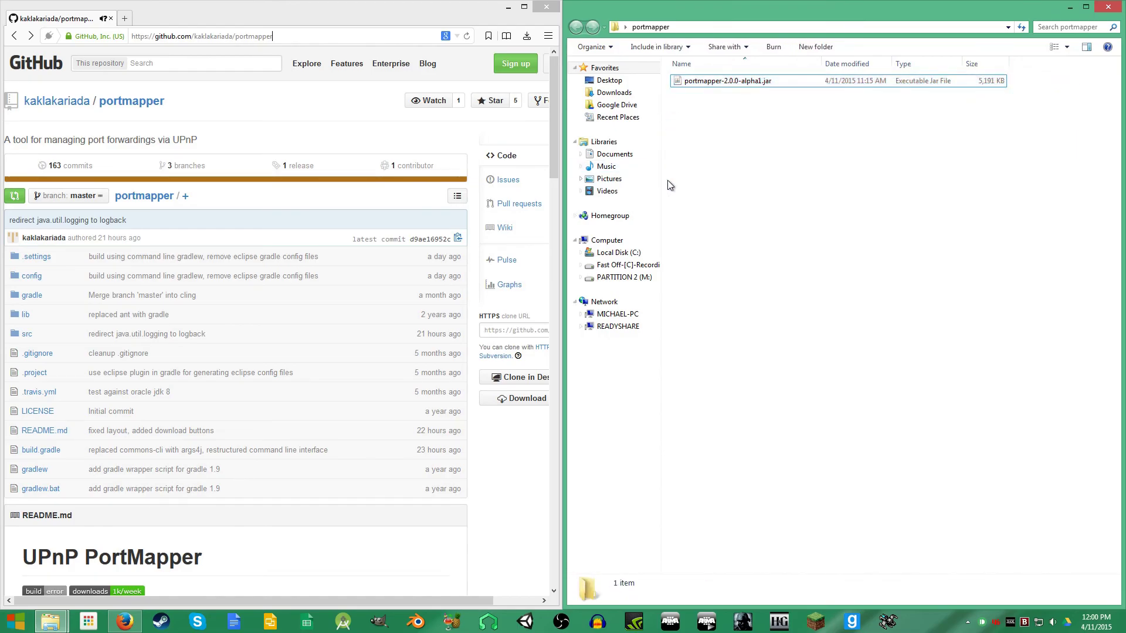
left_click(712, 82)
left_click(705, 211)
left_click_drag(671, 94, 1009, 353)
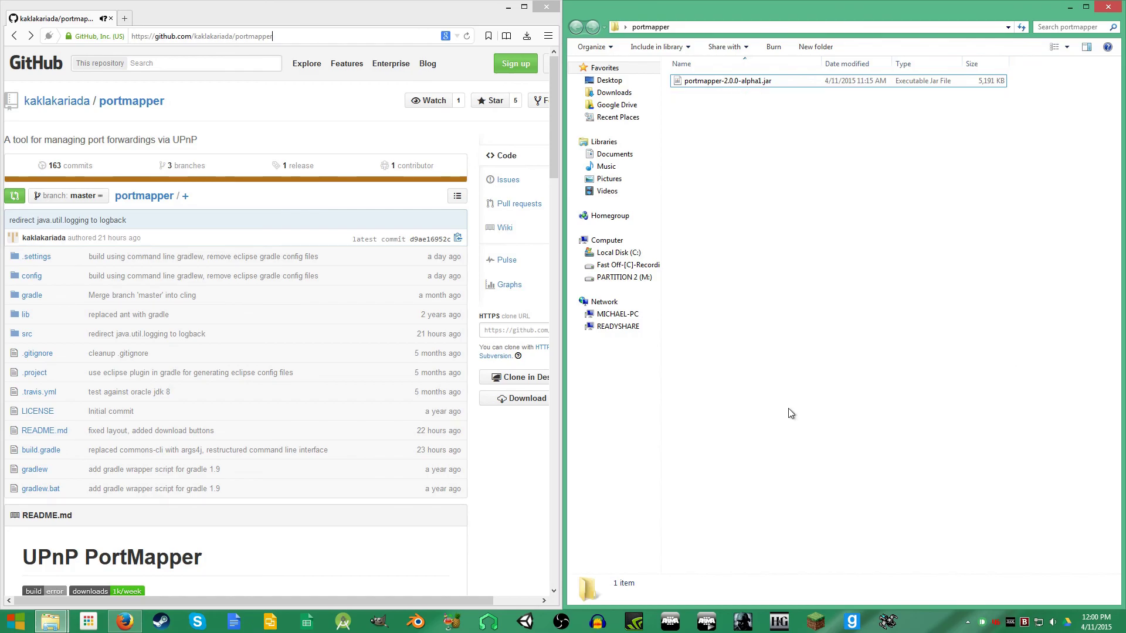